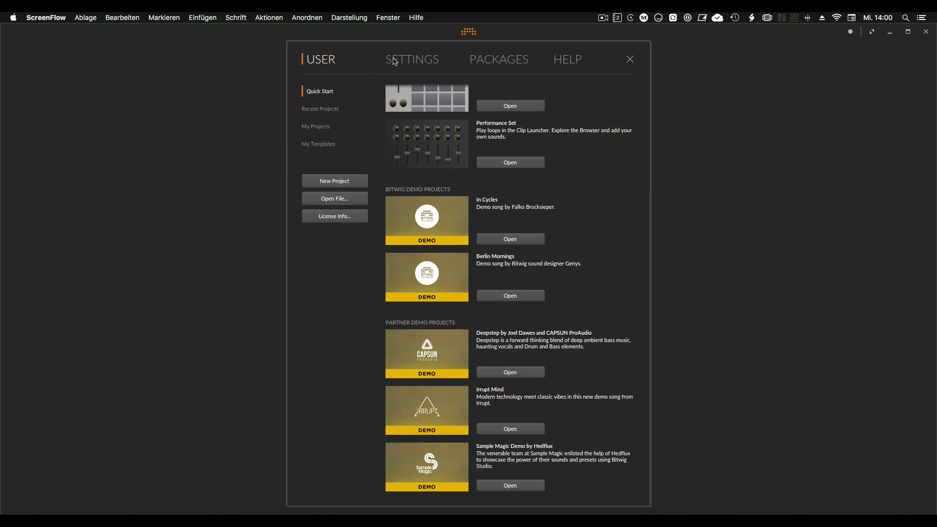
- Look through the dashboard's packages, online help, documentation and settings pages
click(522, 61)
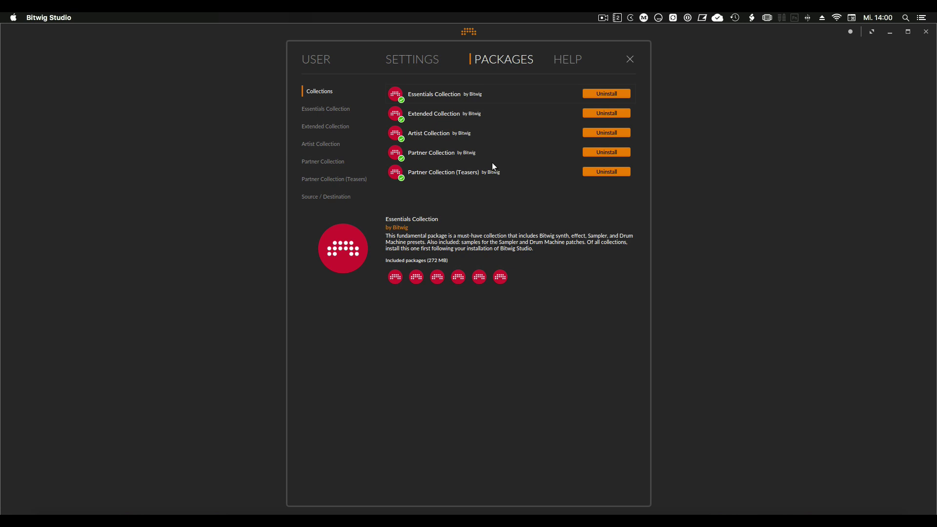
click(566, 60)
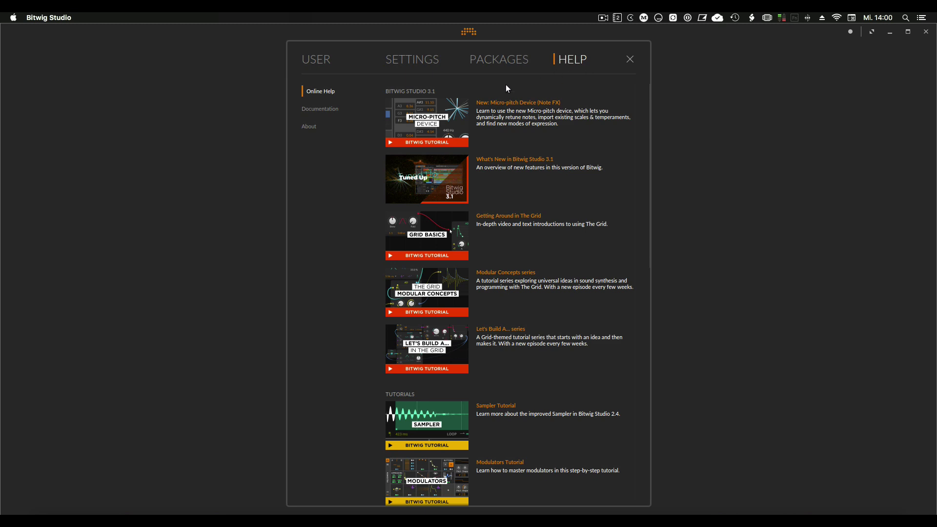
scroll(486, 183, down, 10)
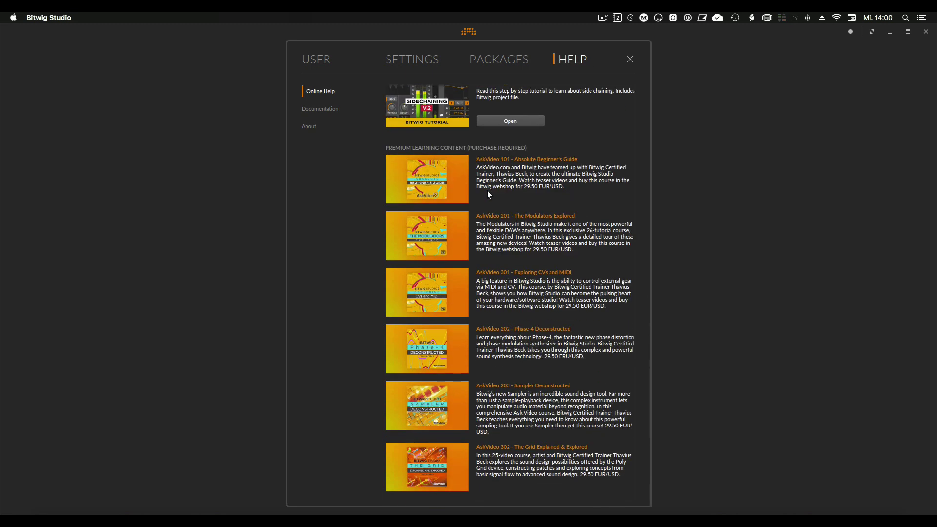
scroll(488, 193, up, 15)
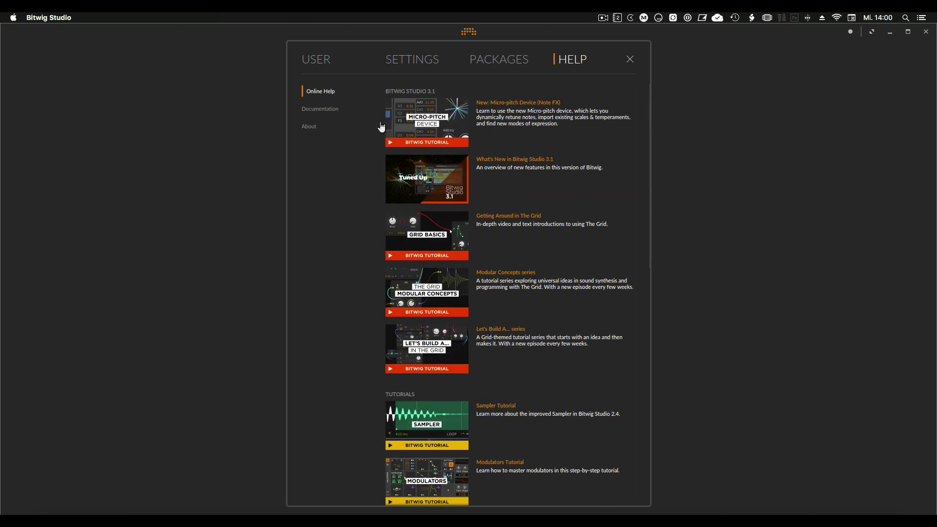
click(322, 108)
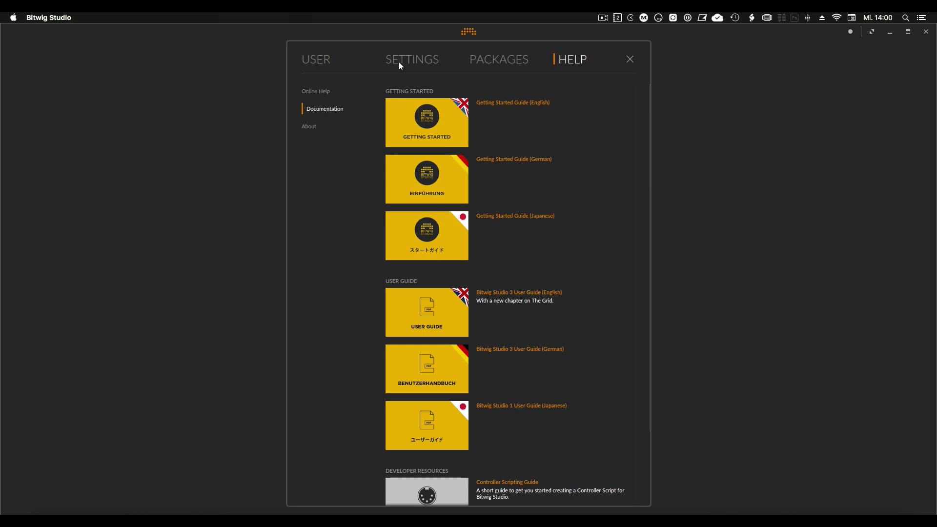
click(417, 61)
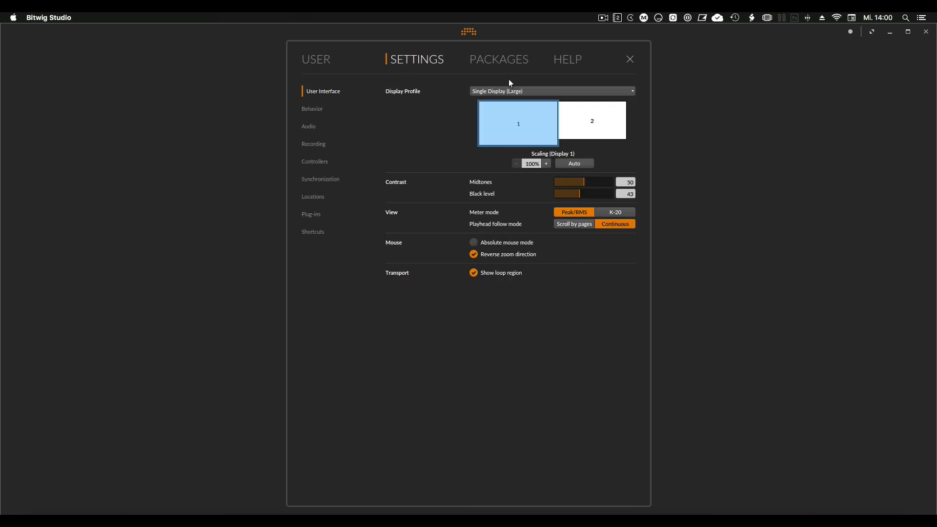
- Return to the dashboard's user page and create a new project
click(322, 61)
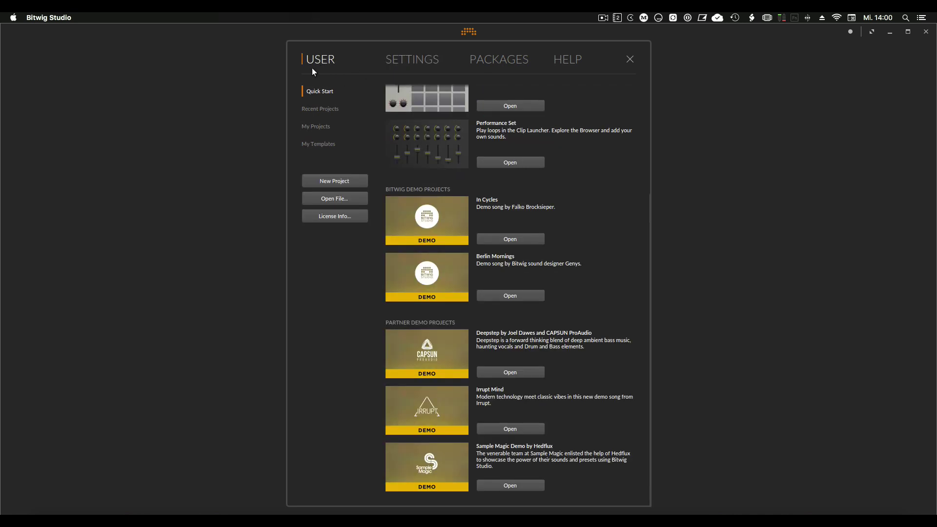
click(337, 181)
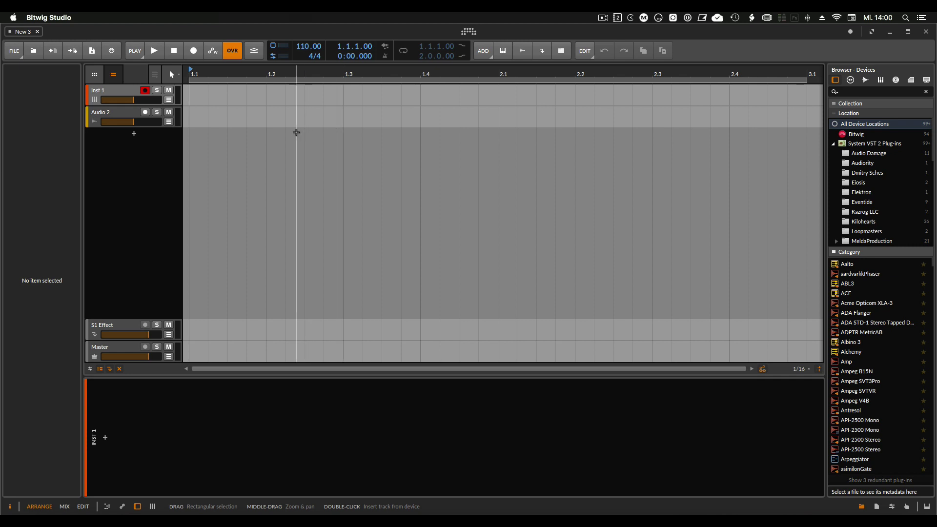
- Compare the properties of the Inst 1 and Audio 2 tracks and review the track commands available for Audio 2
click(117, 117)
click(123, 95)
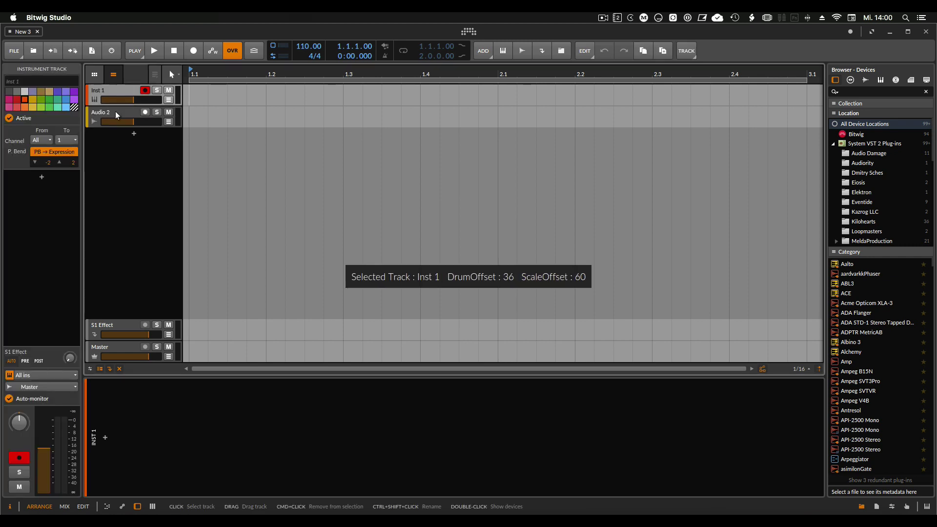
click(117, 116)
click(119, 96)
click(118, 117)
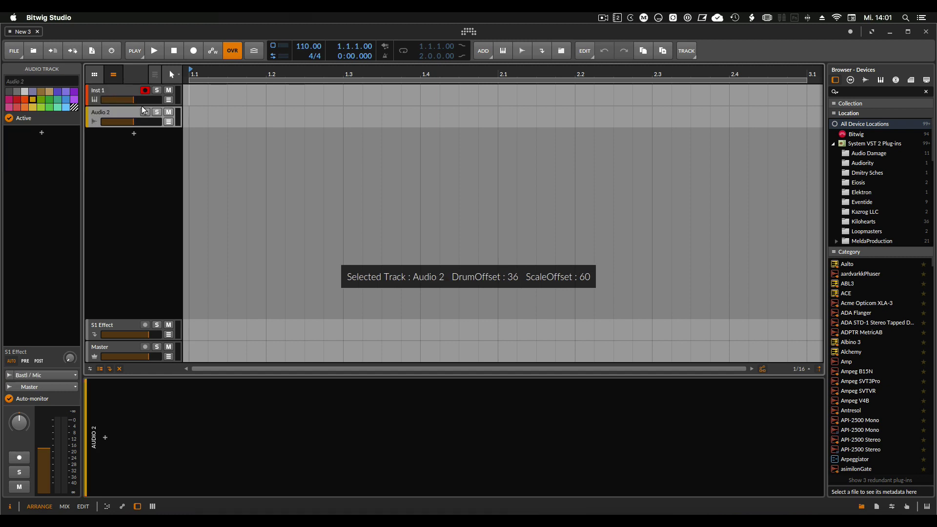
right_click(117, 114)
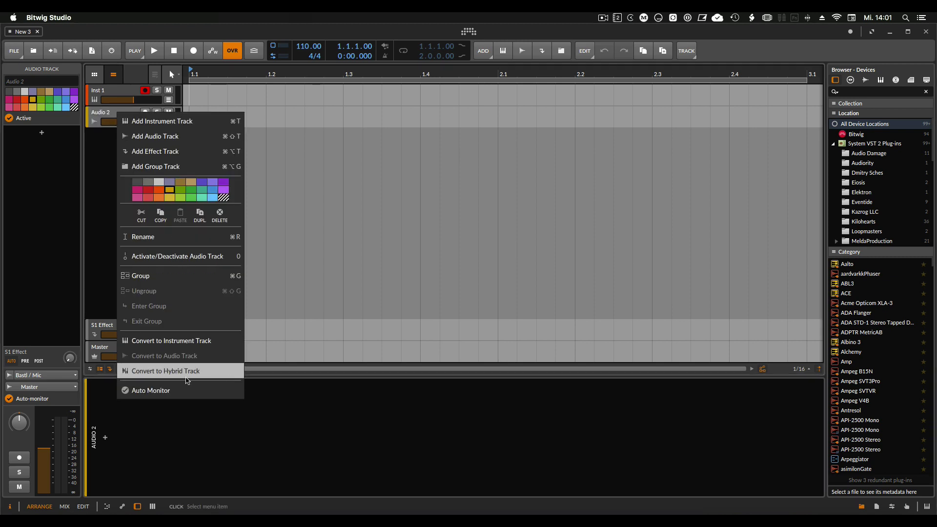
click(314, 221)
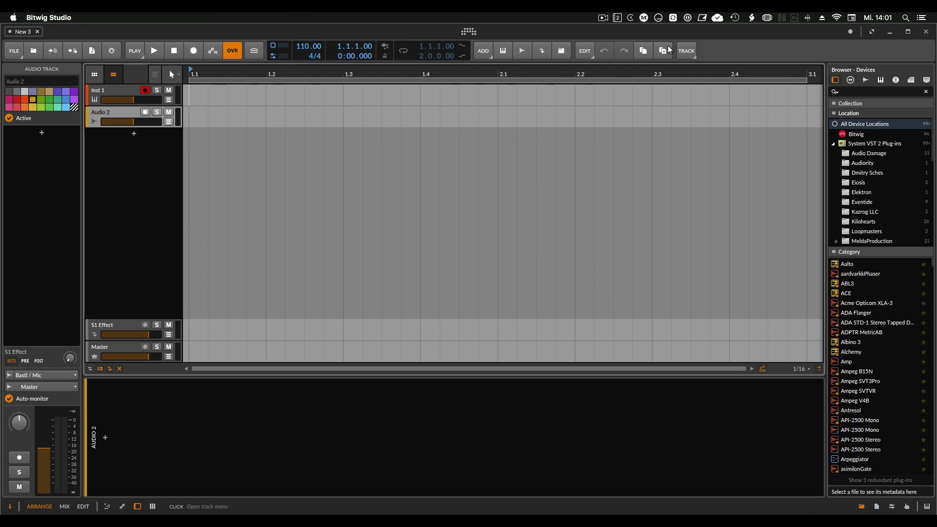
- Review the project file commands, followed by the playback, automation and recording options
click(19, 54)
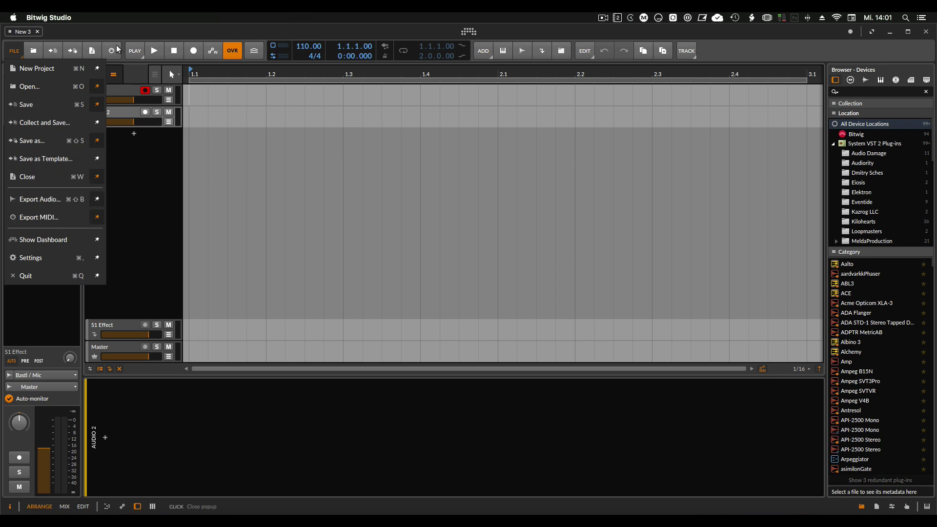
click(139, 39)
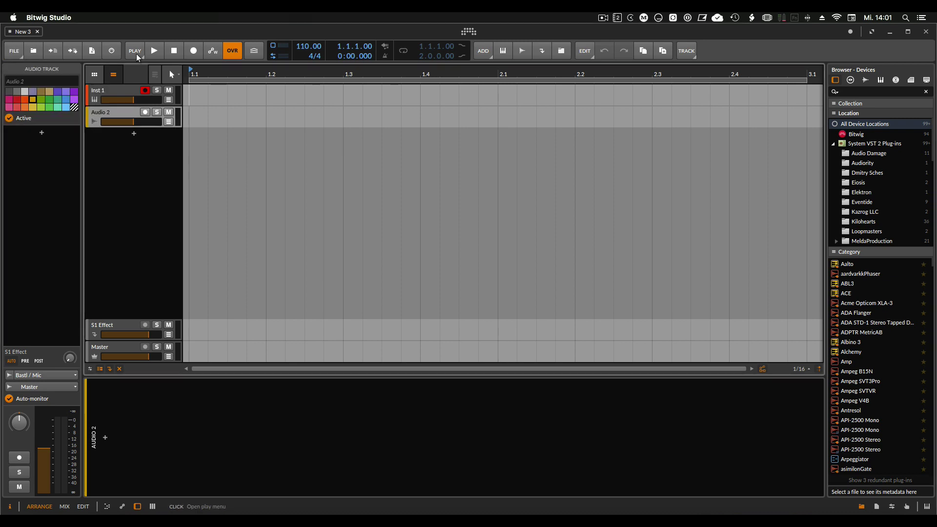
click(135, 52)
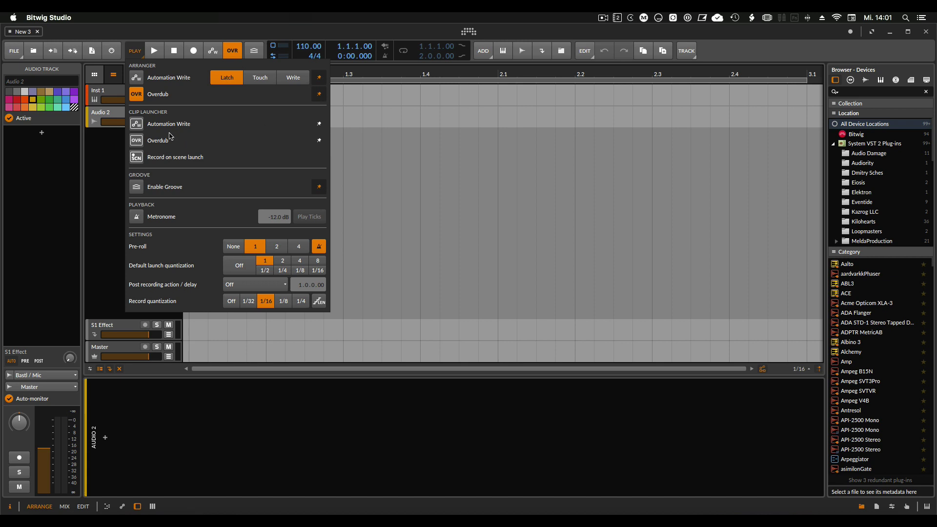
click(375, 142)
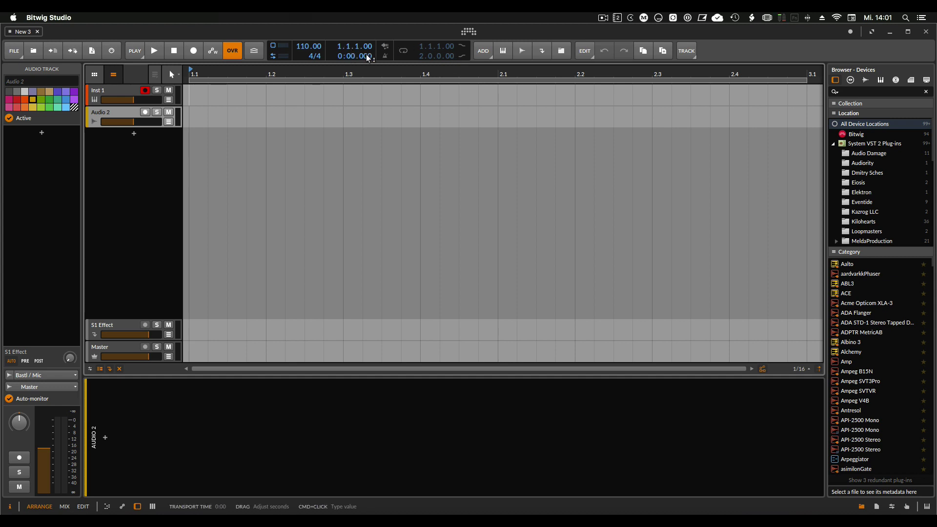
- Set the project tempo to 111 BPM and place the play start marker at 2.1.3.00
scroll(303, 49, up, 1)
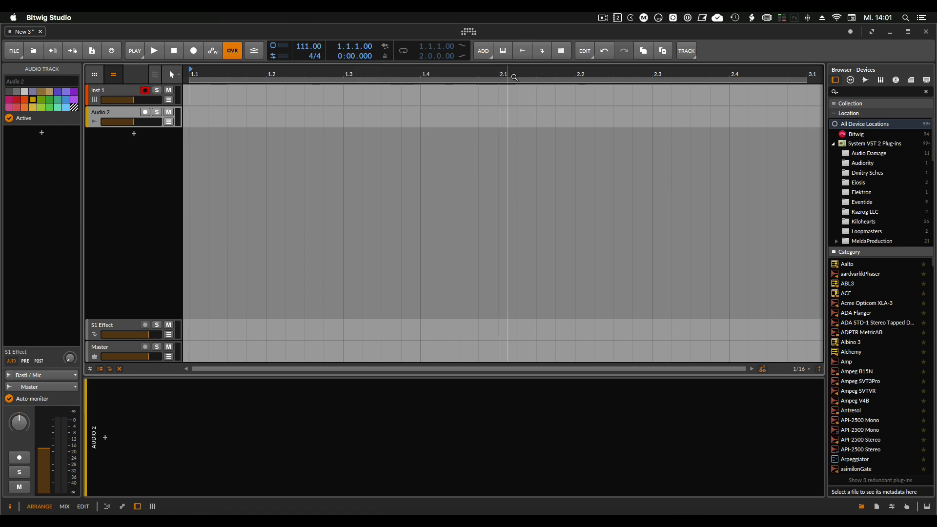
click(575, 78)
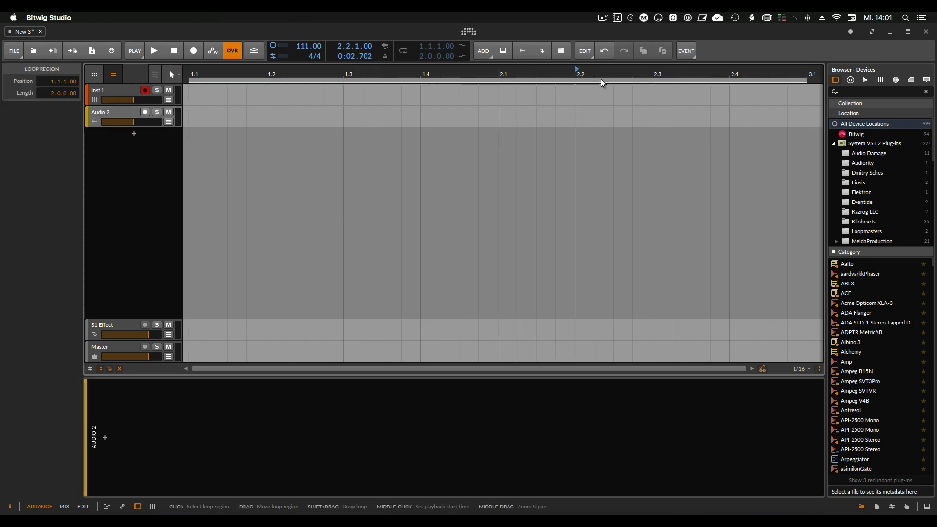
click(537, 79)
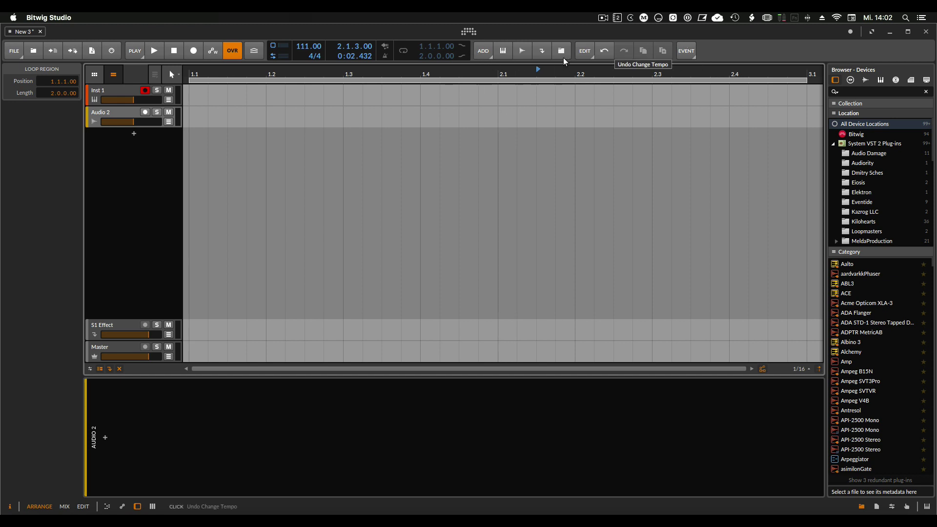
- Review the commands for adding tracks and scenes, for editing, and for the selected event
click(490, 59)
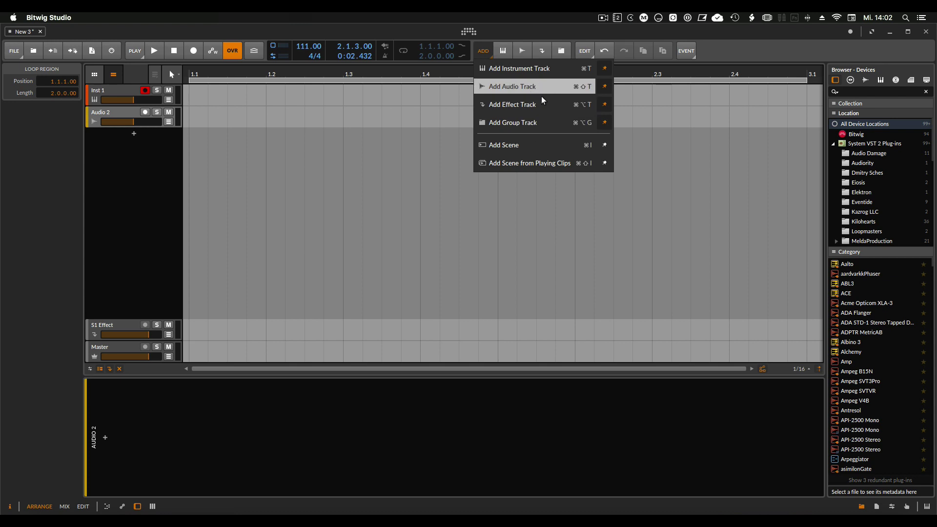
click(586, 45)
click(584, 51)
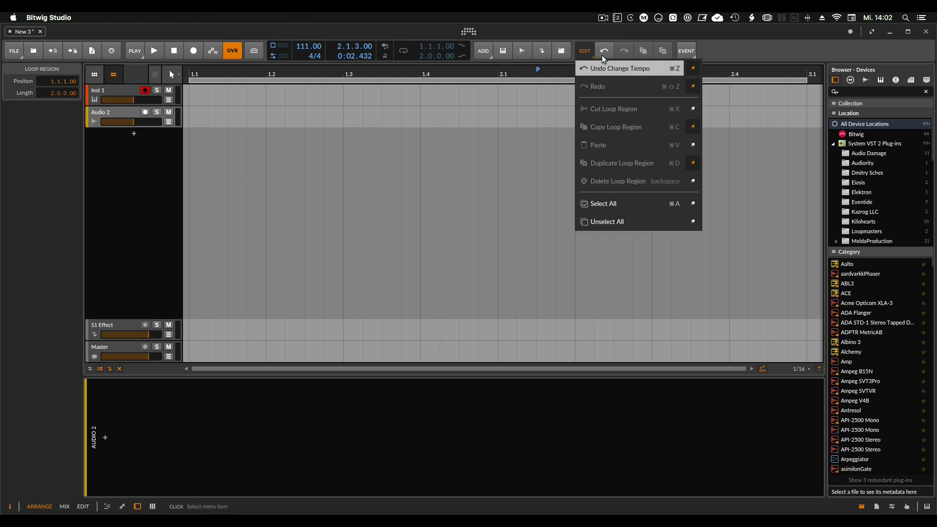
click(587, 50)
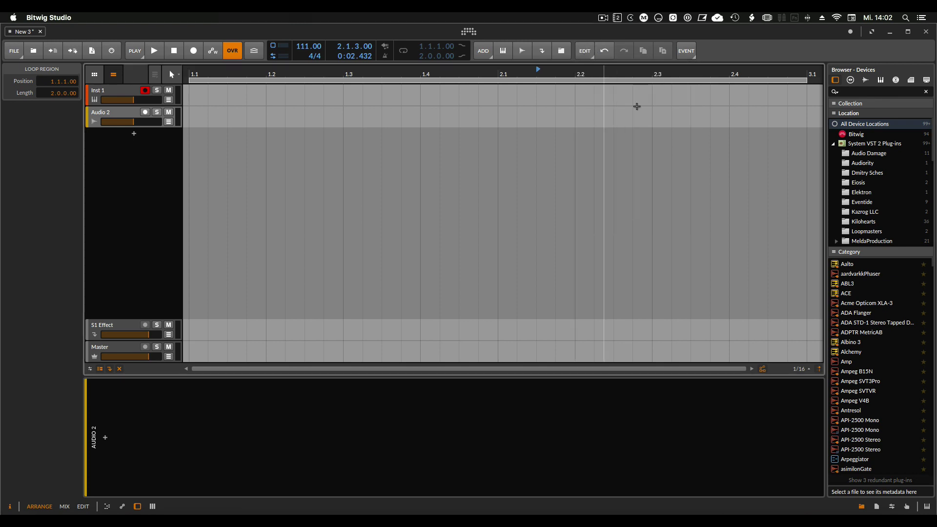
click(687, 51)
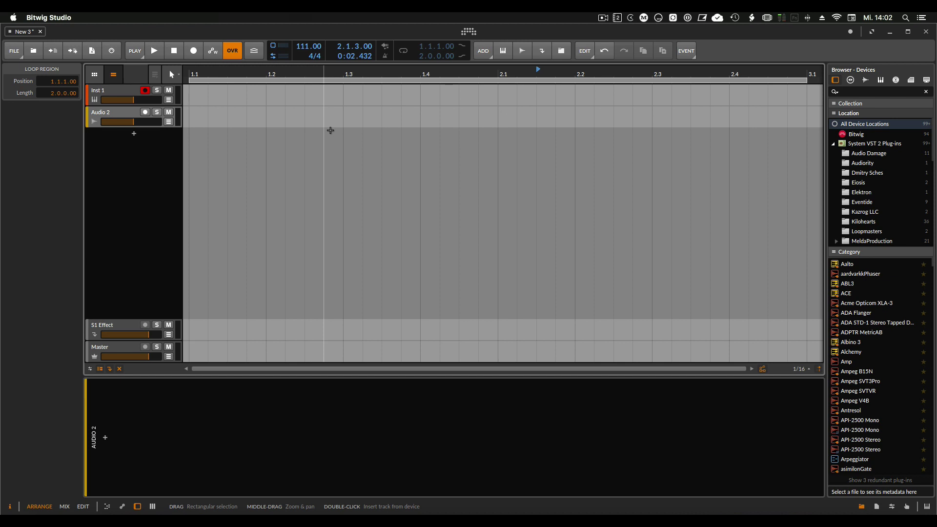
- Insert an empty one-bar clip at the start of the Inst 1 track, then clear the selection
double_click(244, 93)
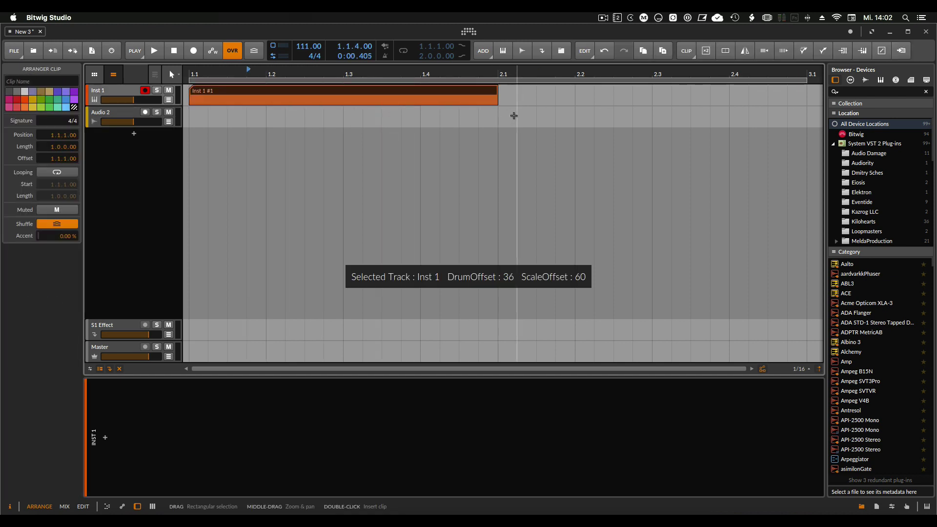
click(535, 98)
click(244, 110)
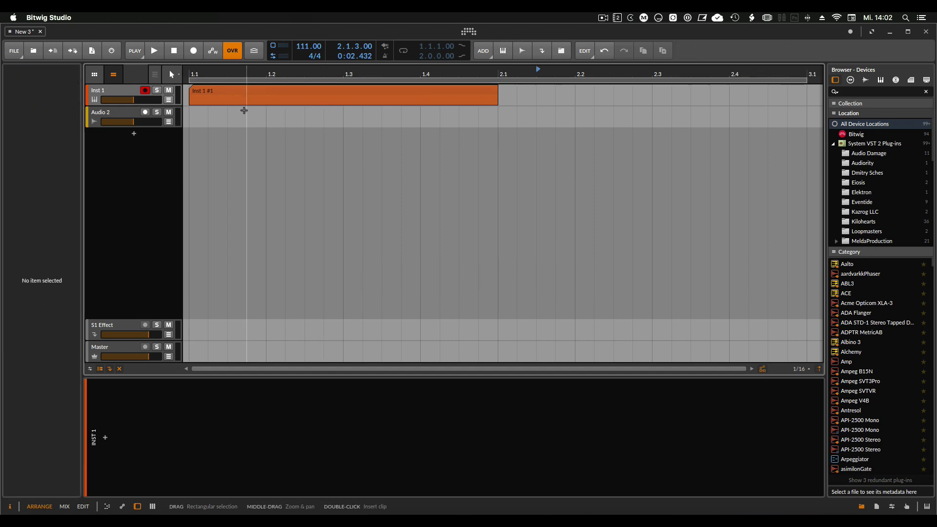
- Select the Inst 1 clip and review the commands available for clips
click(249, 92)
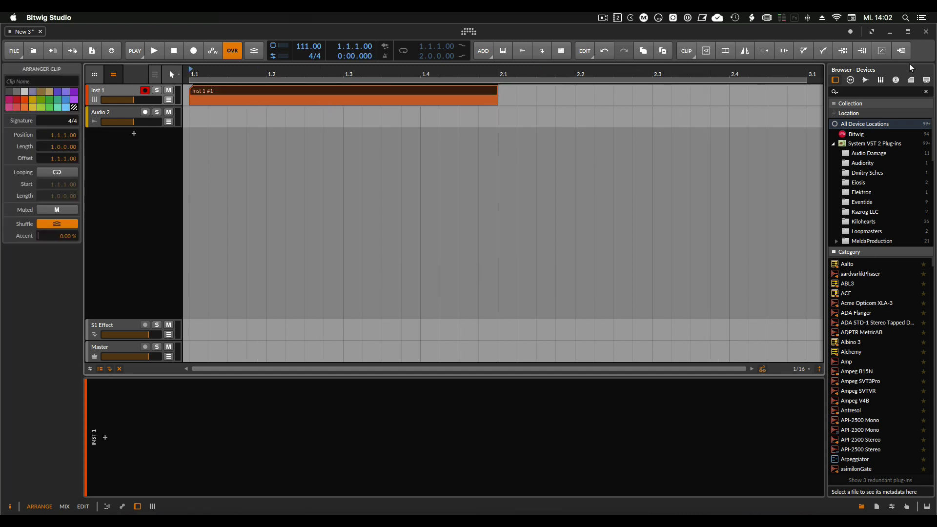
click(695, 54)
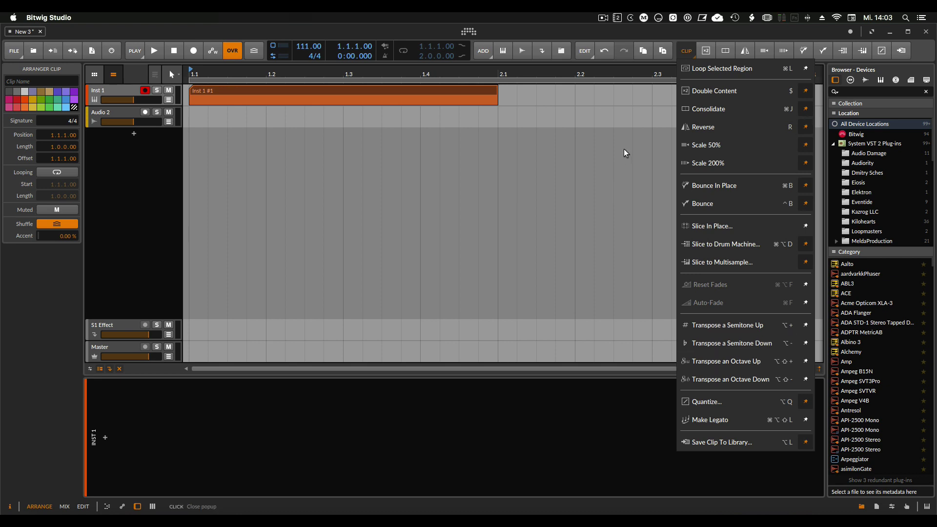
click(614, 131)
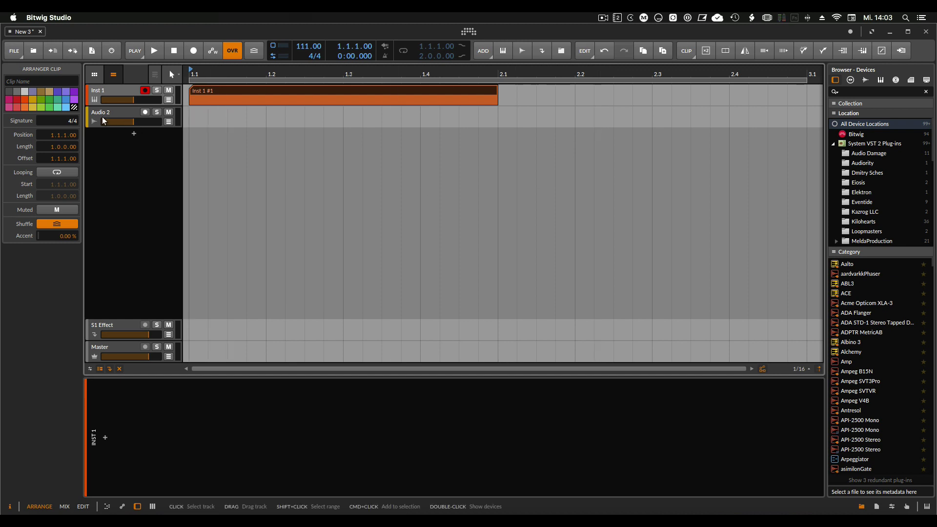
- Switch between the Audio 2 and Inst 1 tracks to compare the properties shown for each track type
click(116, 112)
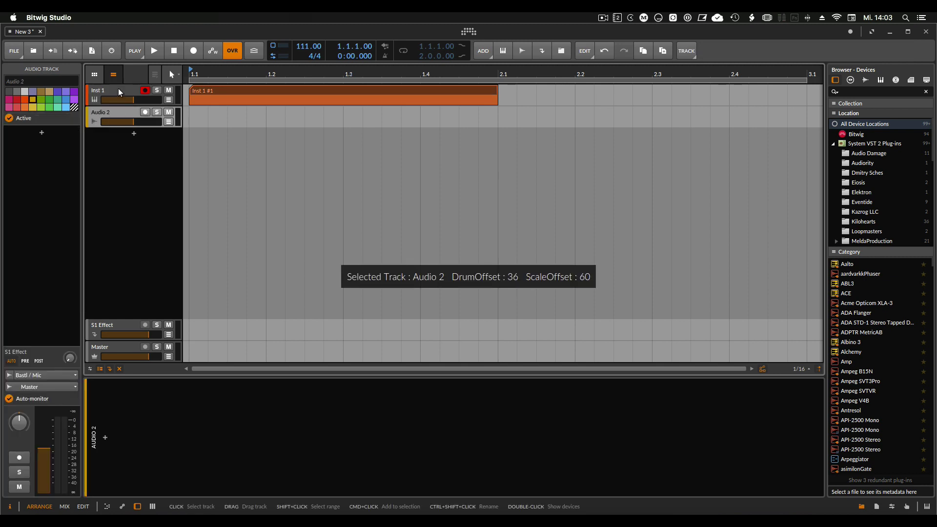
click(118, 89)
click(107, 112)
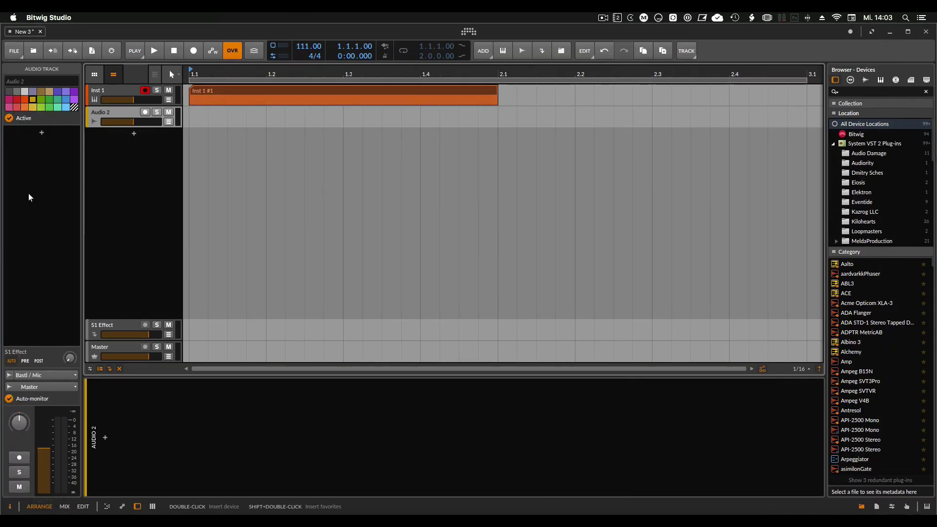
click(116, 89)
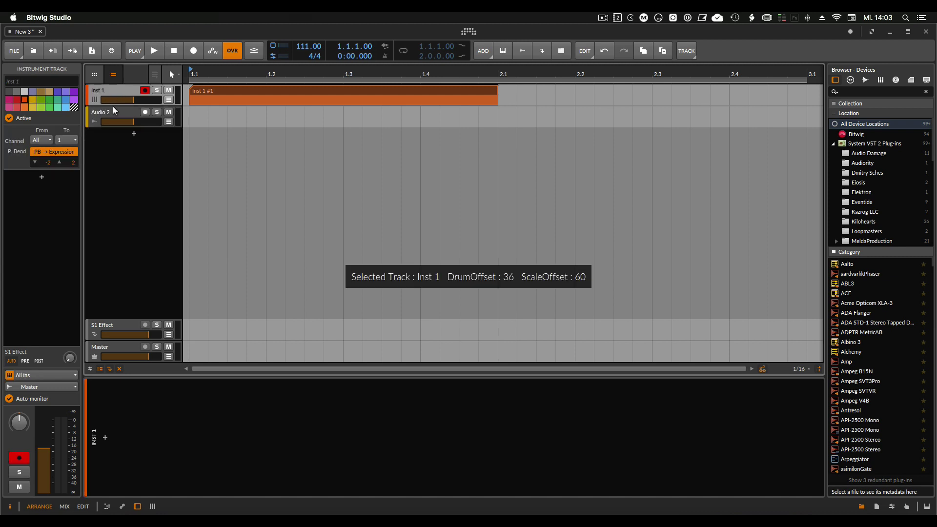
click(107, 113)
click(113, 90)
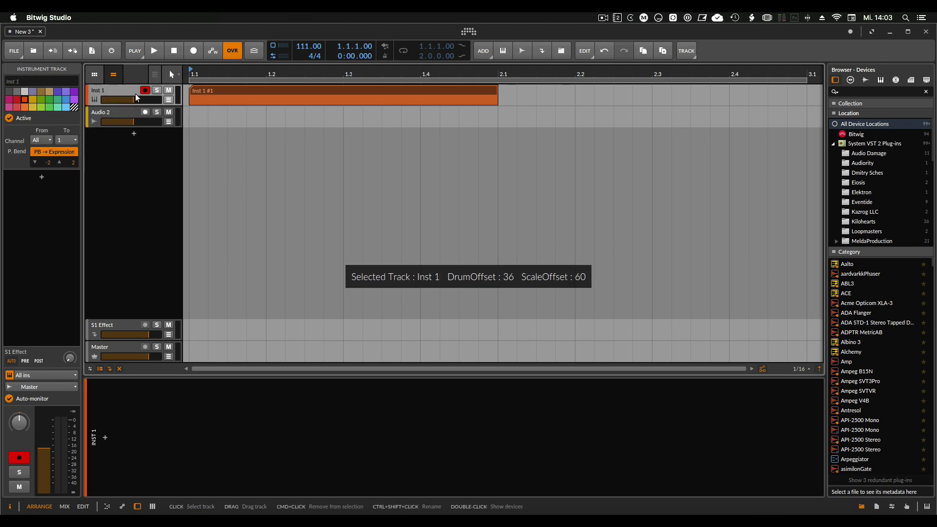
- Recolour the Inst 1 clip olive green and the Inst 1 track a brighter green
click(211, 91)
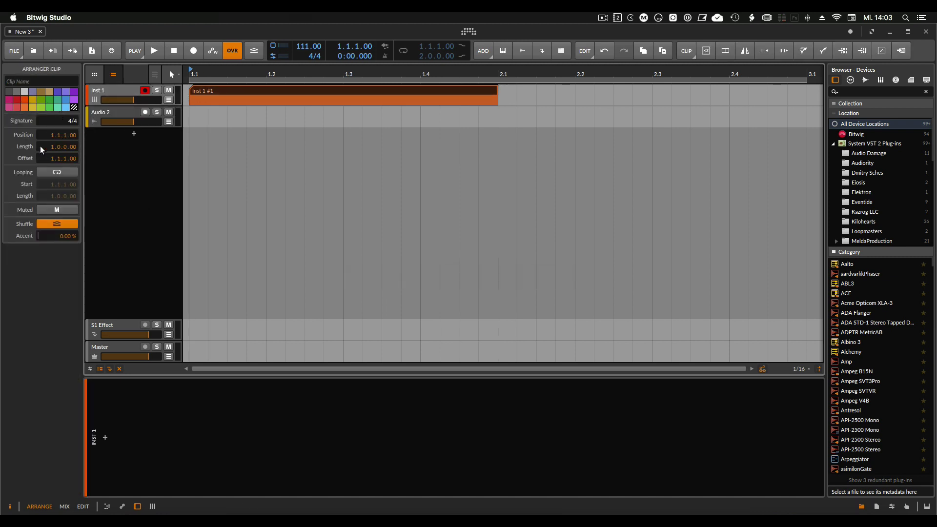
click(49, 99)
click(113, 93)
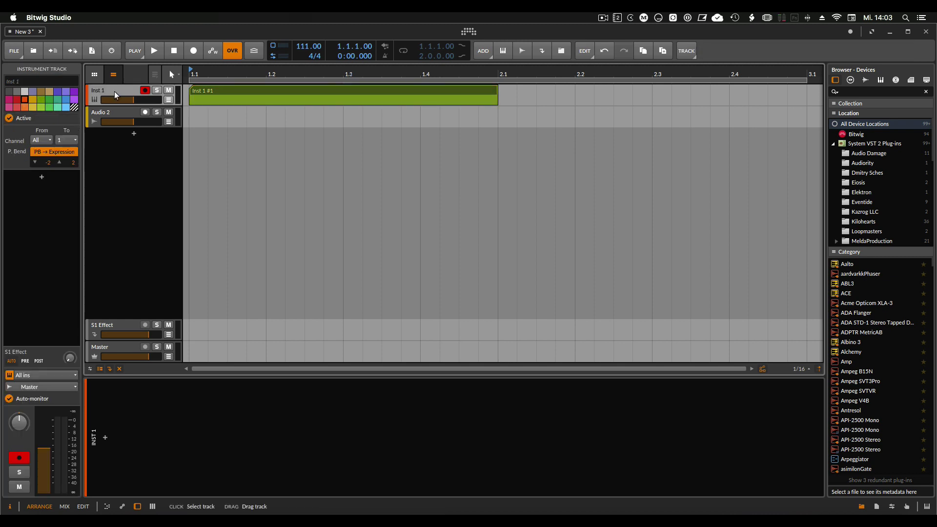
click(49, 107)
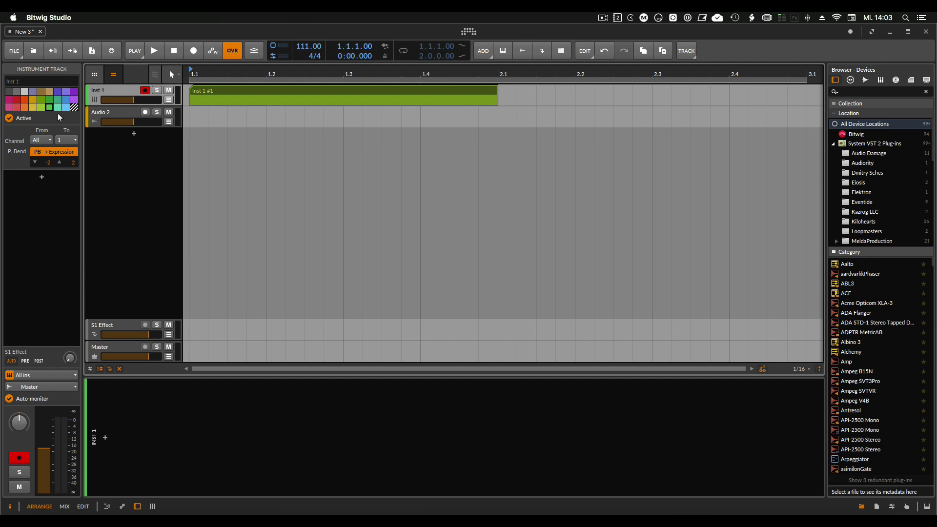
- Recolour the Inst 1 track red
click(31, 93)
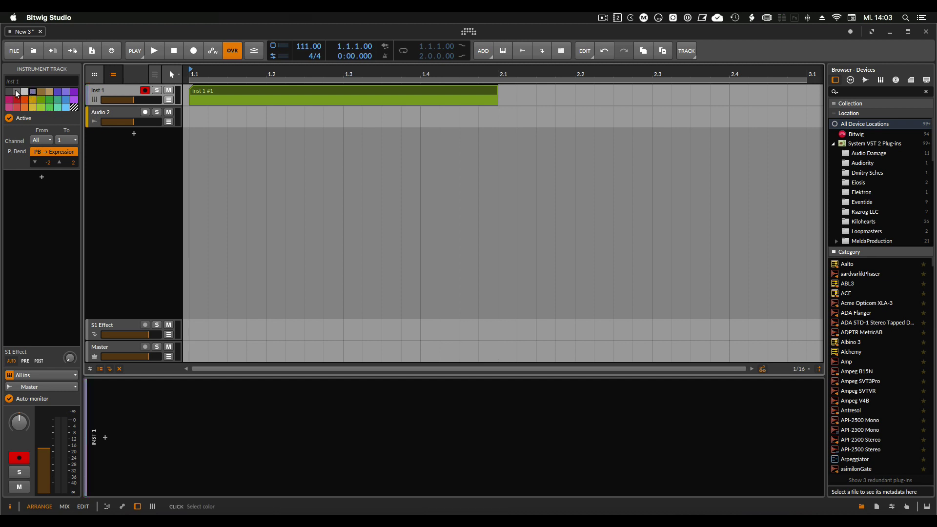
click(15, 99)
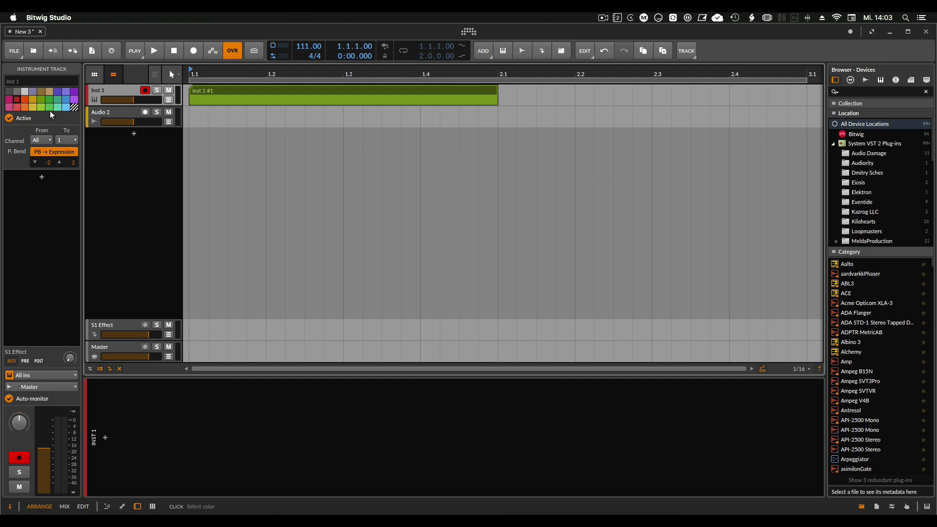
- Review the input source and output destination choices of the Audio 2 track, leaving its routing as is
click(112, 112)
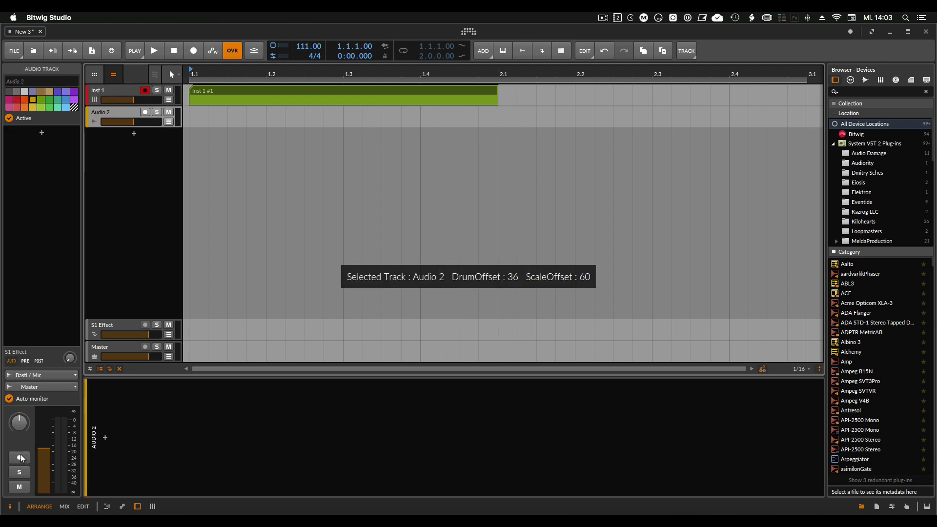
click(48, 375)
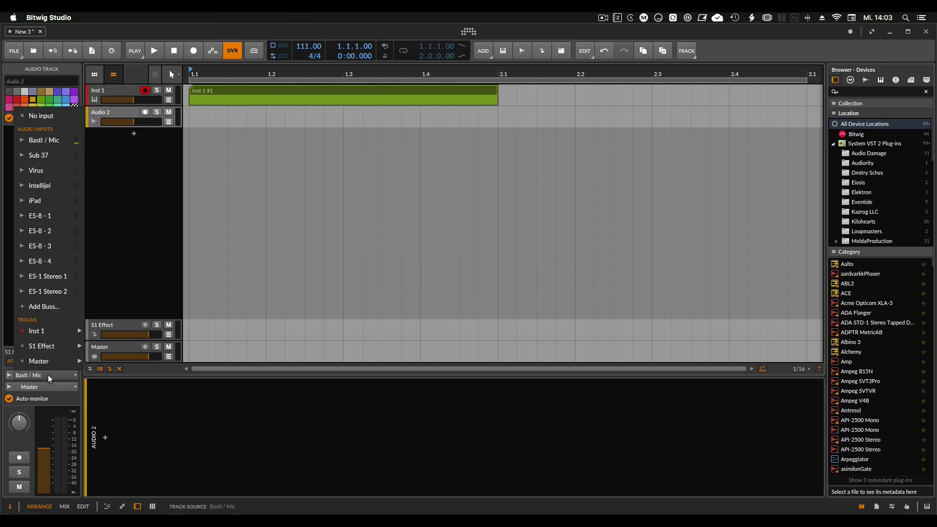
click(55, 385)
click(54, 385)
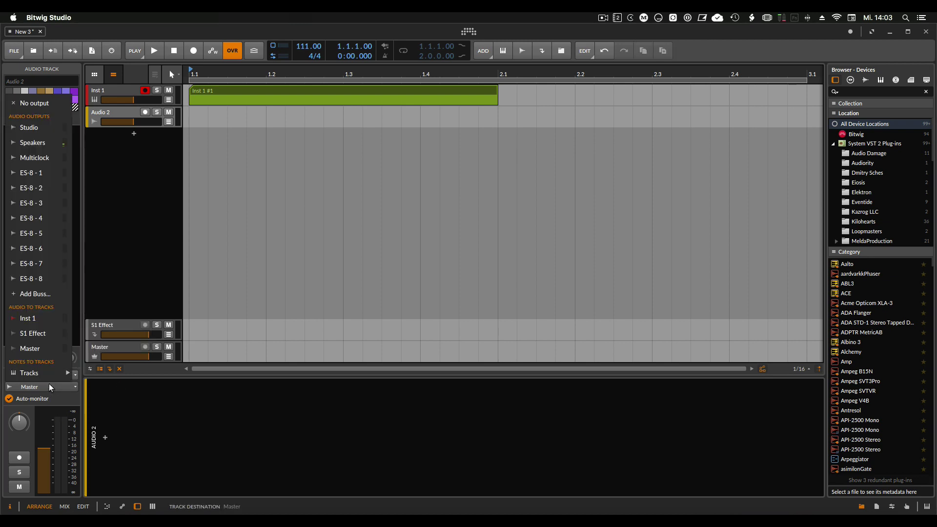
mouse_move(49, 373)
click(161, 416)
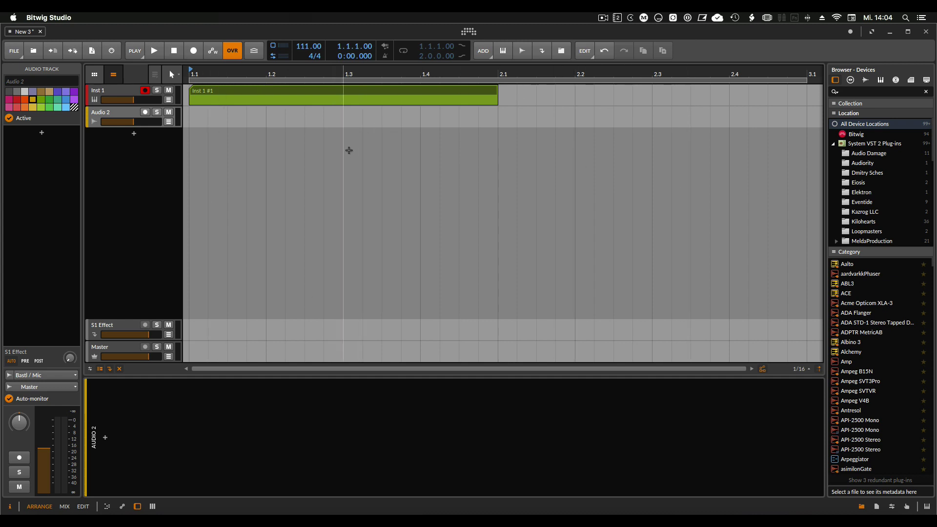
- Play the arrangement briefly from the middle of bar 4, then stop playback
drag(374, 73, 374, 18)
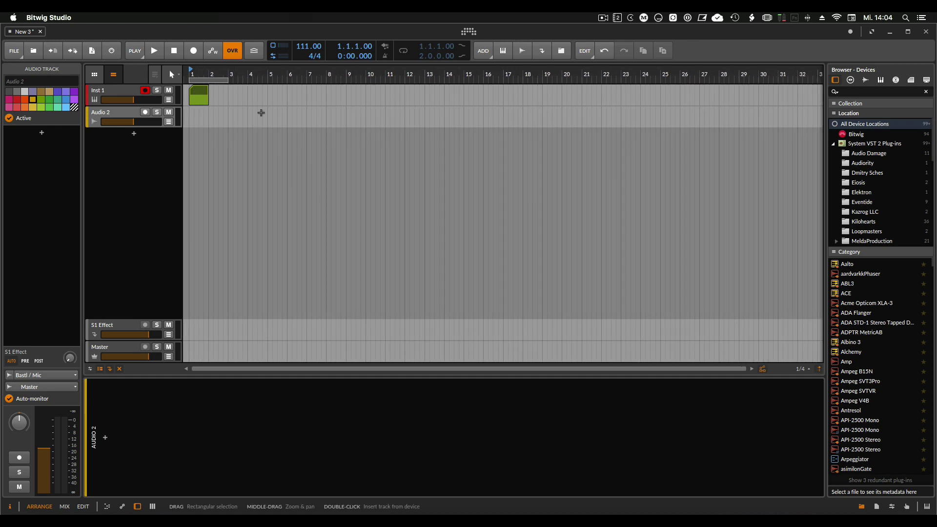
click(259, 76)
key(space)
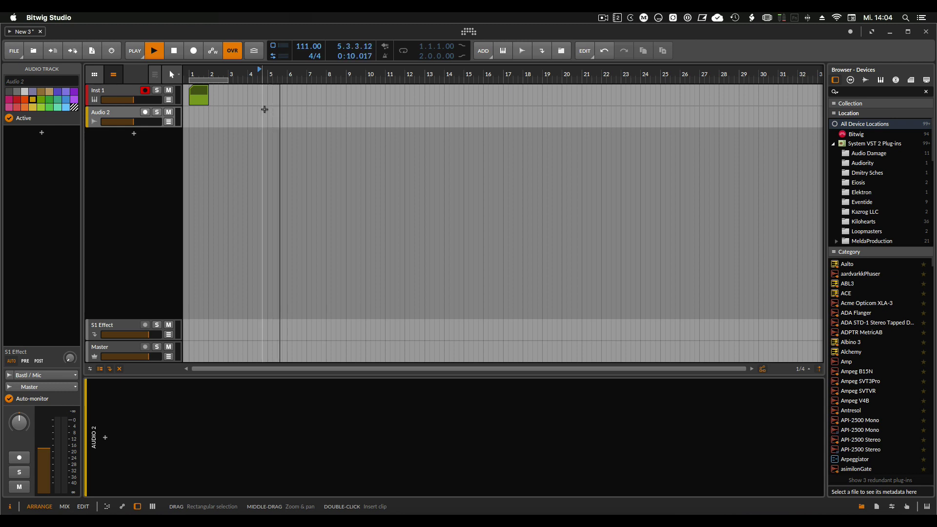
key(space)
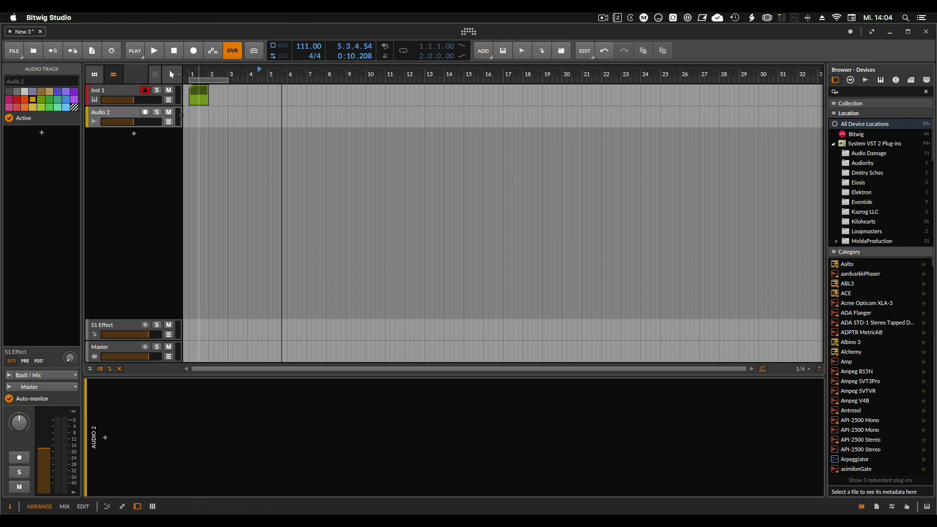
- Compare the device chains of both tracks, then insert a Polysynth into the Inst 1 track's chain by searching for "pol"
click(118, 97)
click(115, 110)
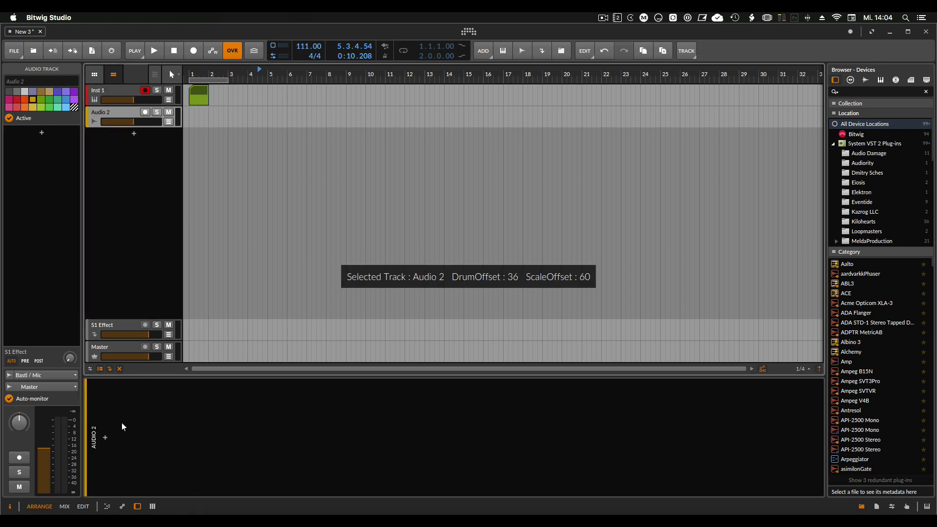
click(109, 92)
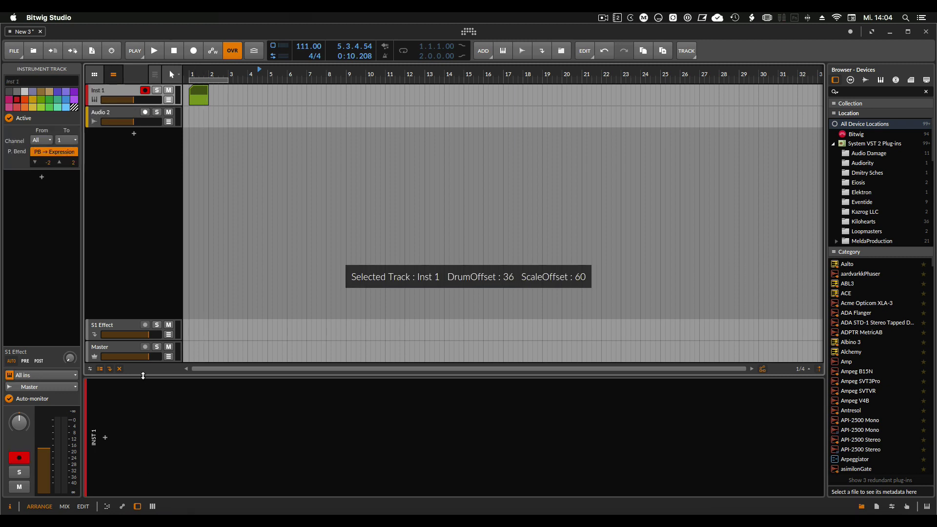
double_click(146, 416)
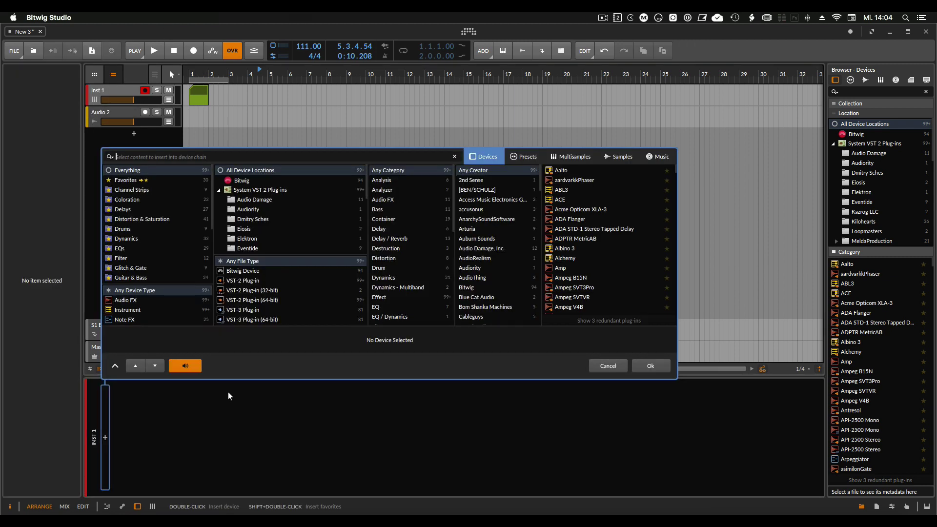
text(pol)
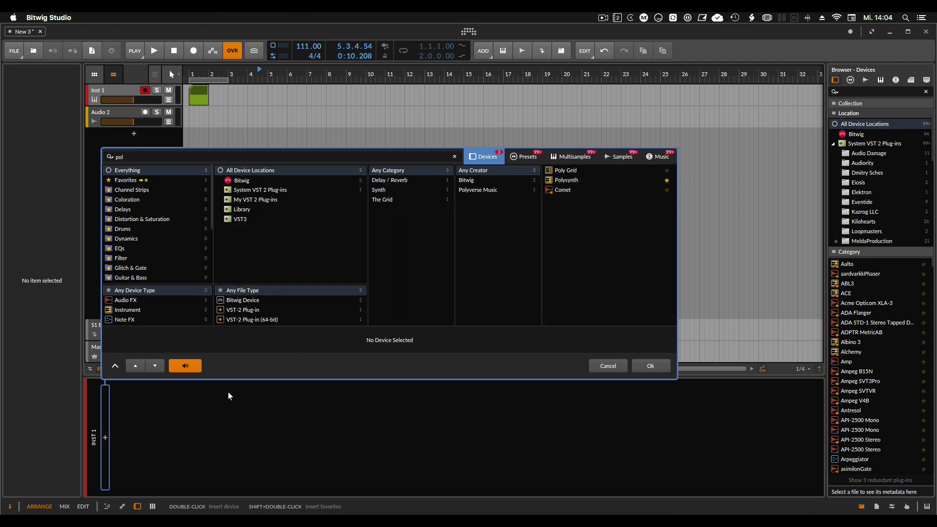
double_click(563, 179)
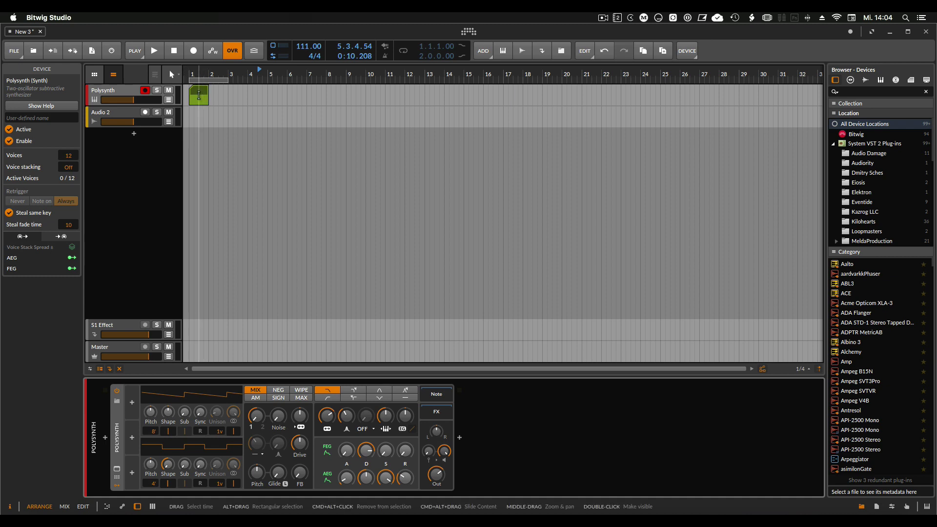
- Move the Polysynth track's clip to the start of bar 2 and open it in an enlarged note editor
click(223, 111)
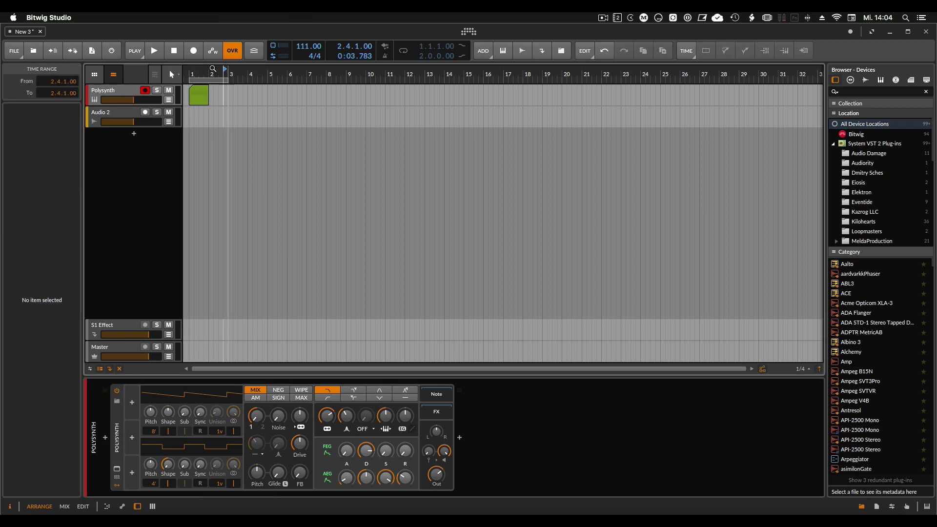
drag(194, 95, 217, 91)
double_click(216, 92)
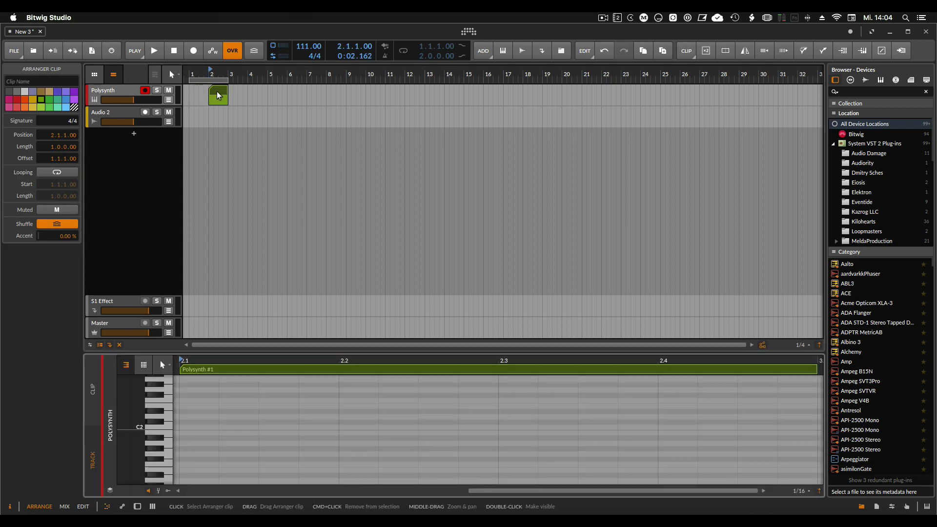
drag(242, 351, 244, 237)
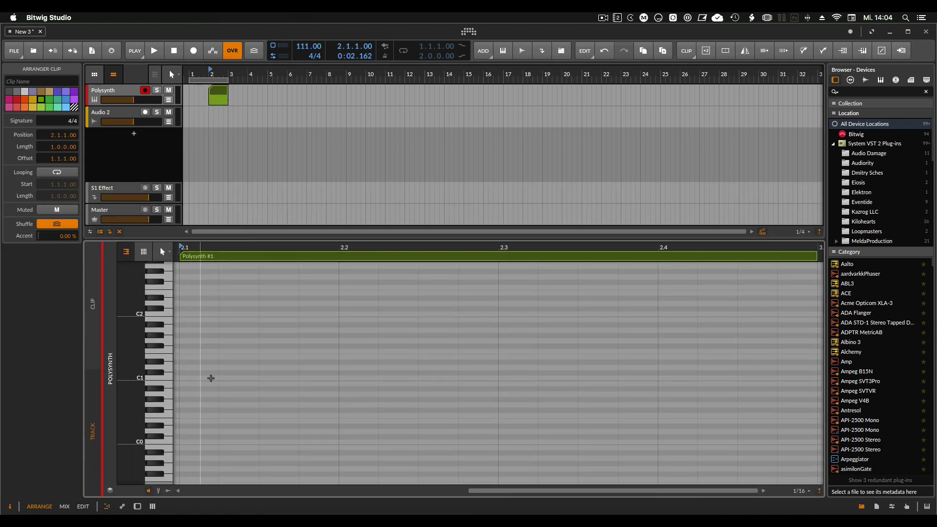
- Draw three consecutive sixteenth notes starting on C1 at the beginning of the Polysynth clip, then delete all three
click(244, 369)
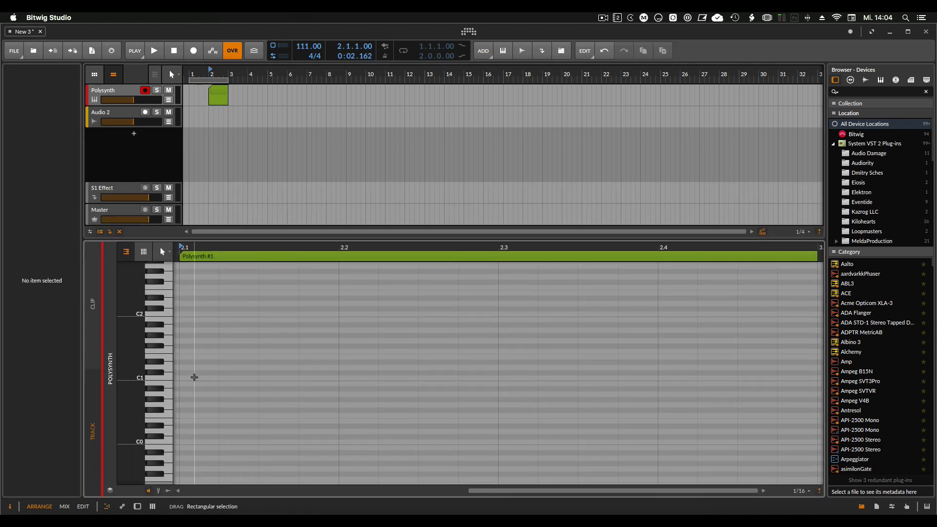
double_click(195, 377)
double_click(249, 347)
double_click(282, 356)
click(336, 356)
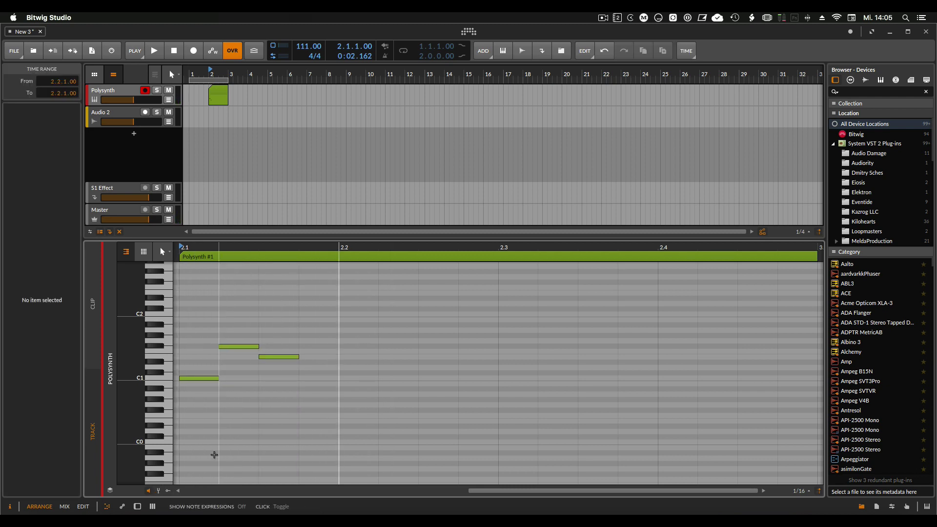
drag(205, 332, 283, 395)
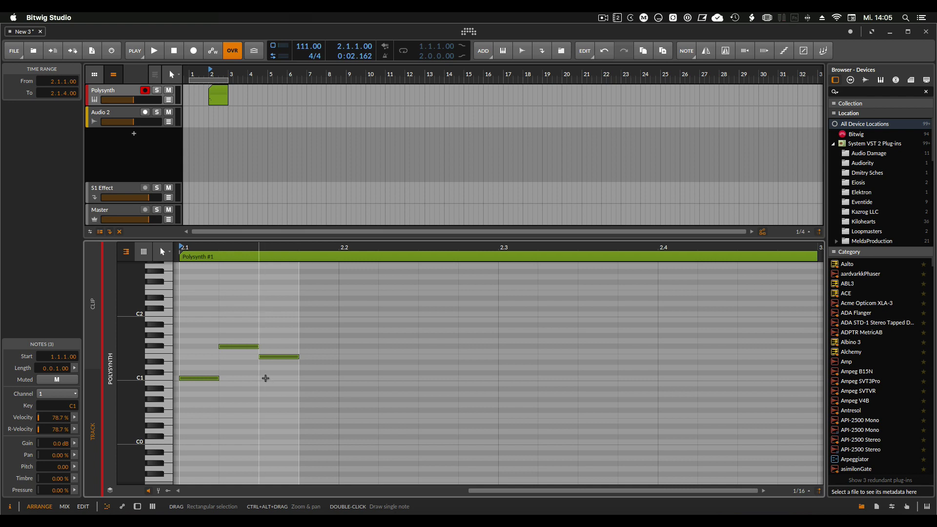
key(Delete)
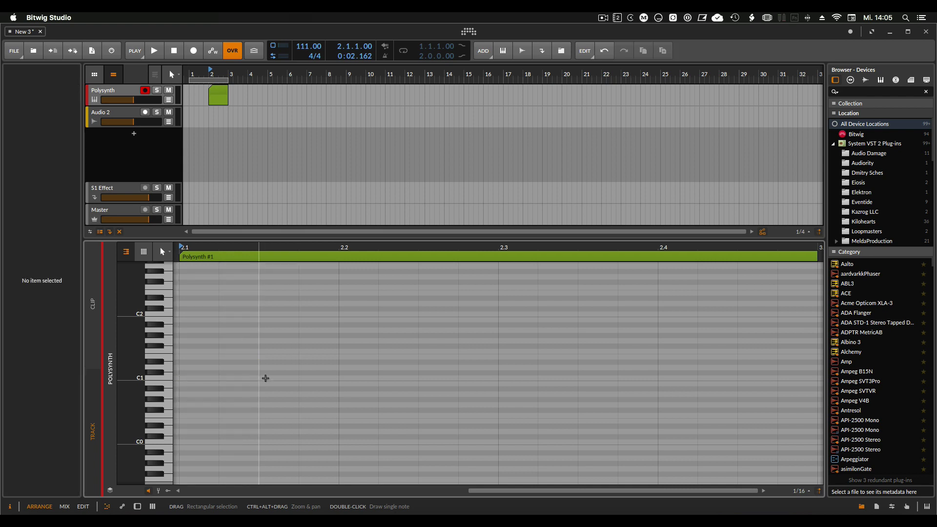
- Add the 04_Audiotent kick drum sample from the sample browser to the Audio 2 track and position its clip at 2.3
click(107, 114)
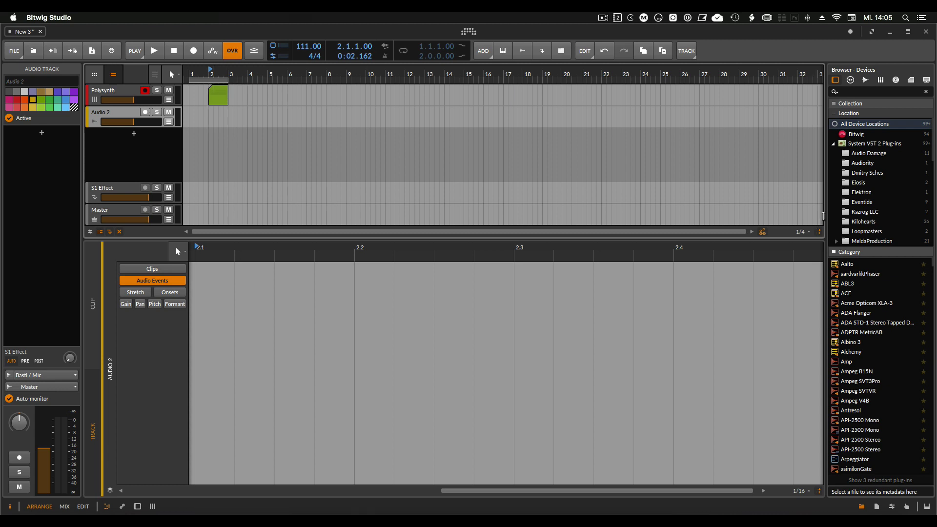
click(865, 78)
drag(858, 295, 228, 116)
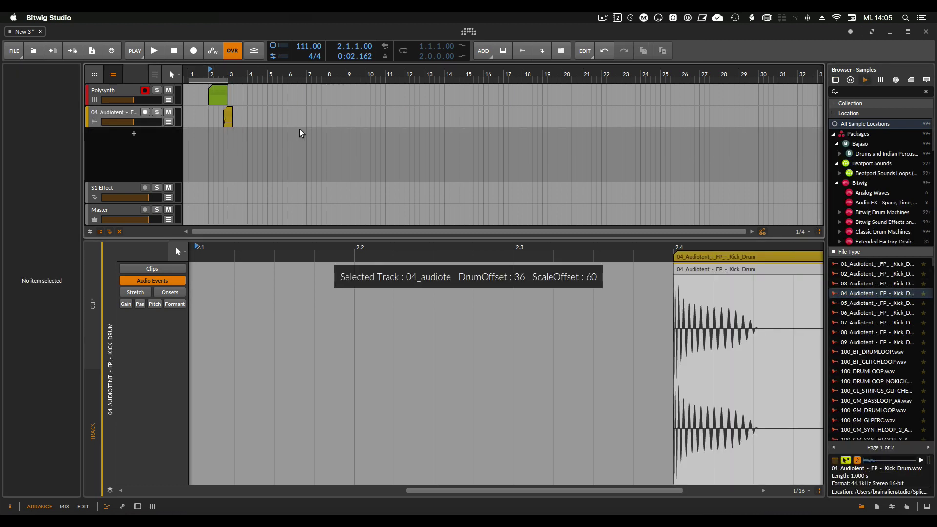
drag(228, 117, 222, 117)
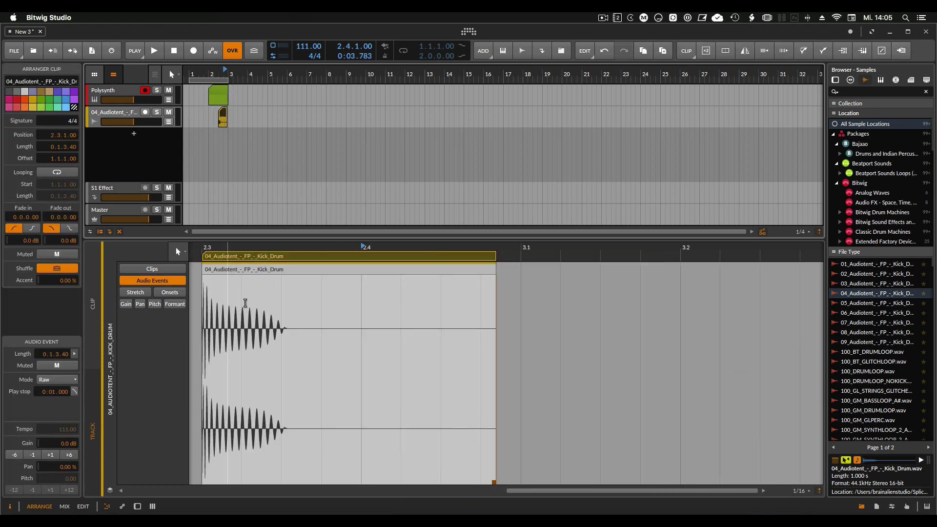
- Cut the range from 2.3.2.23 to 2.3.3.00 out of the kick drum's audio event
click(255, 336)
drag(254, 336, 282, 336)
key(Delete)
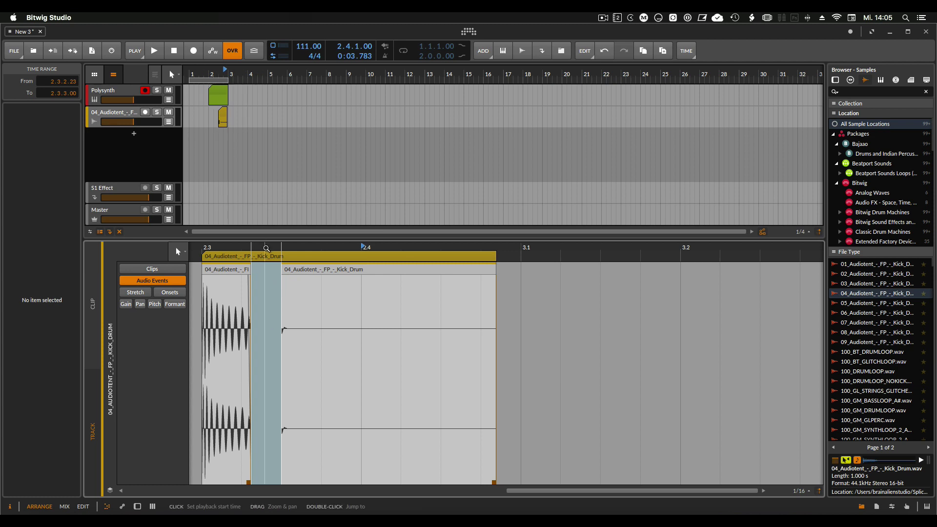
- Delete the kick drum clip from the arrangement and shrink the detail editor to give the arranger more height
click(264, 259)
click(245, 121)
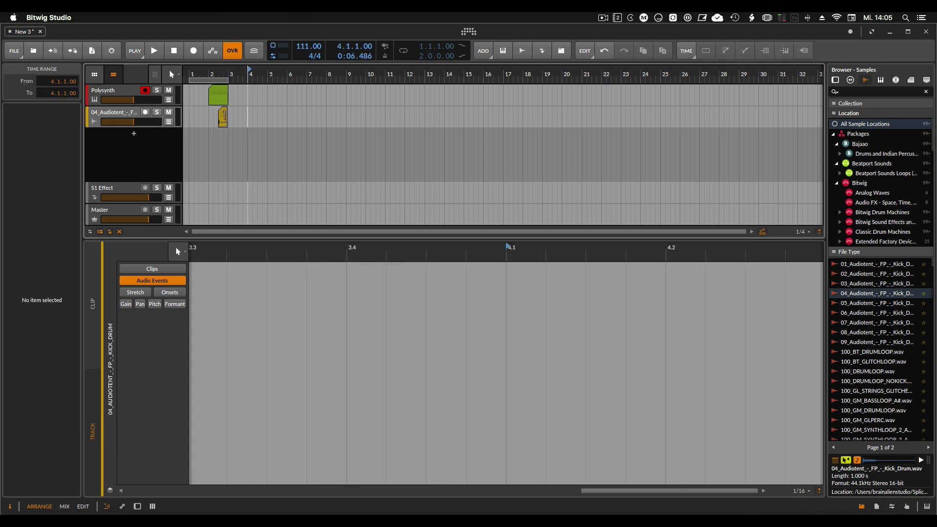
click(222, 113)
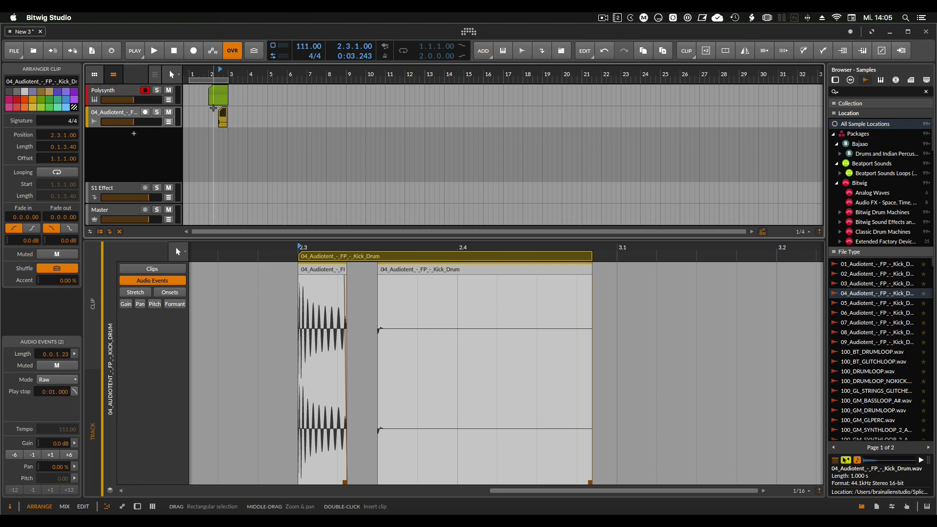
key(Delete)
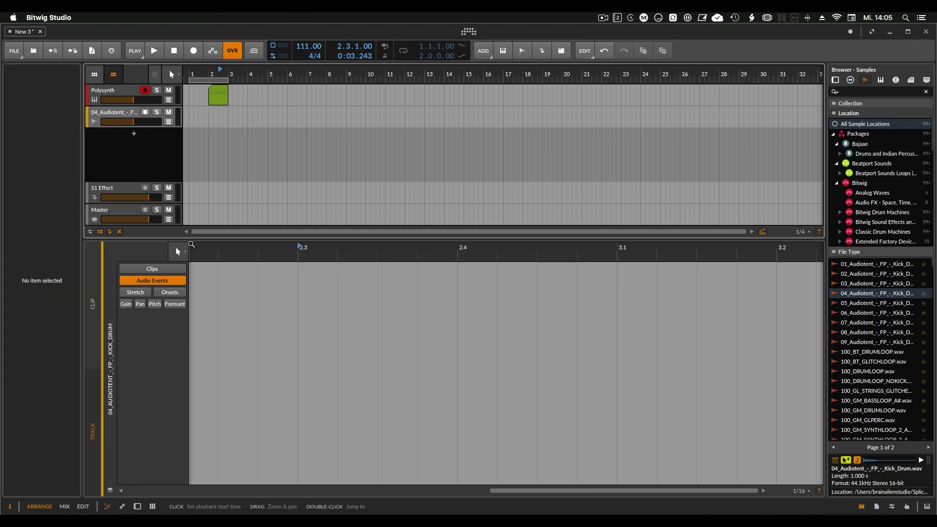
drag(194, 240, 195, 386)
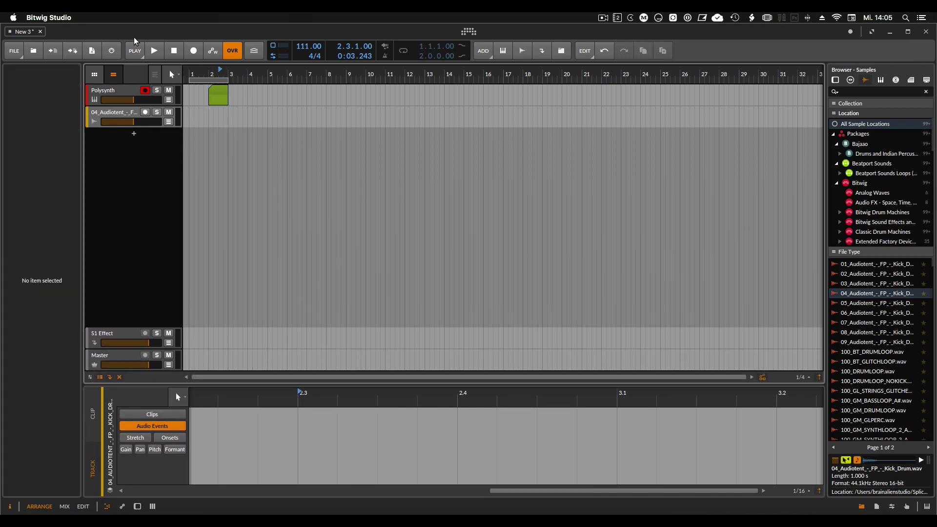
- Select the Polysynth track, then hide the browser and show it again
click(116, 93)
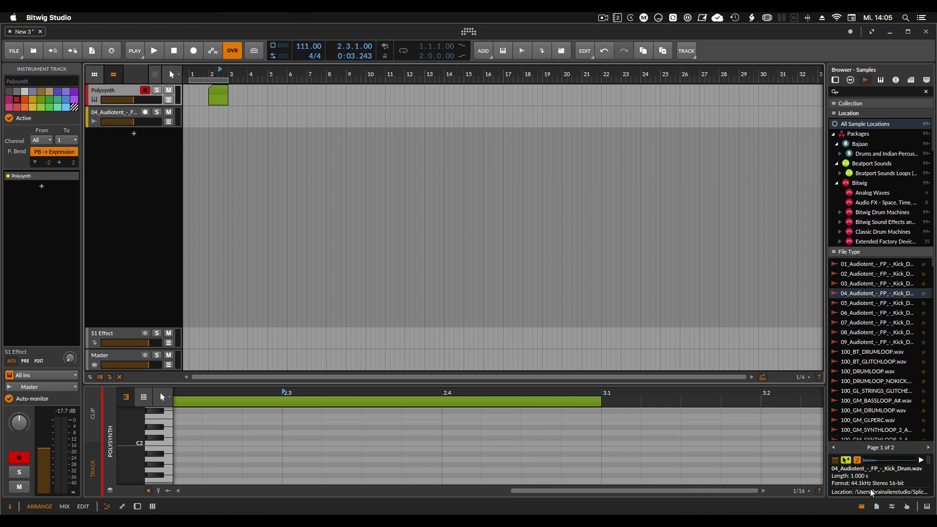
key(b)
key(b)
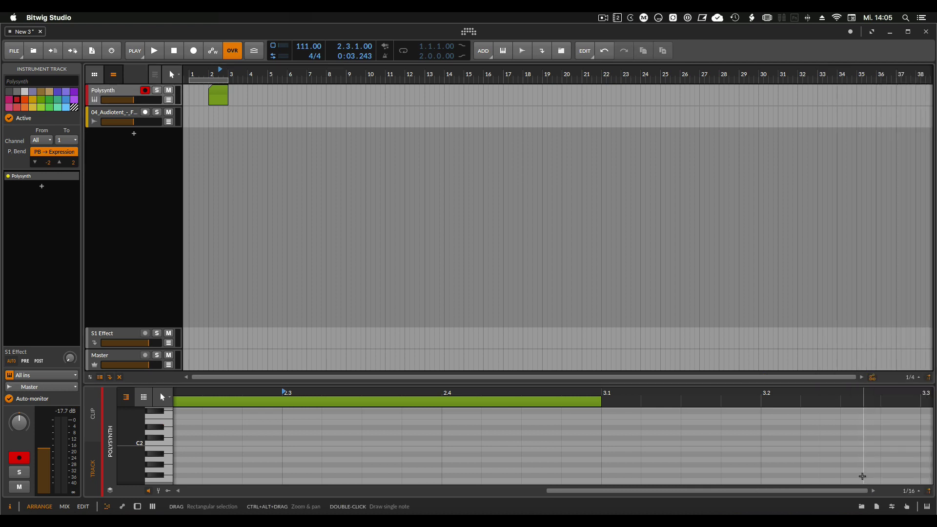
key(b)
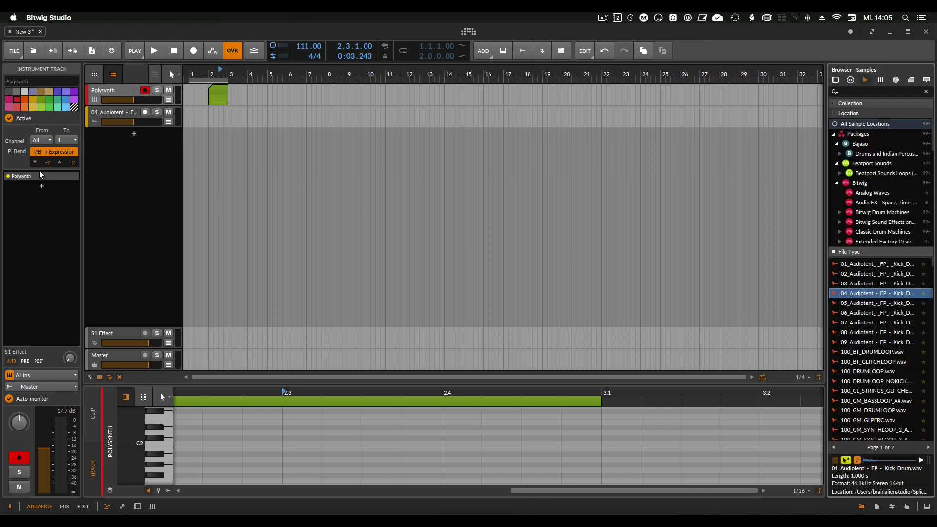
- Open the pop-up browser for a new track and look through its device, preset, multisample and music content
double_click(137, 169)
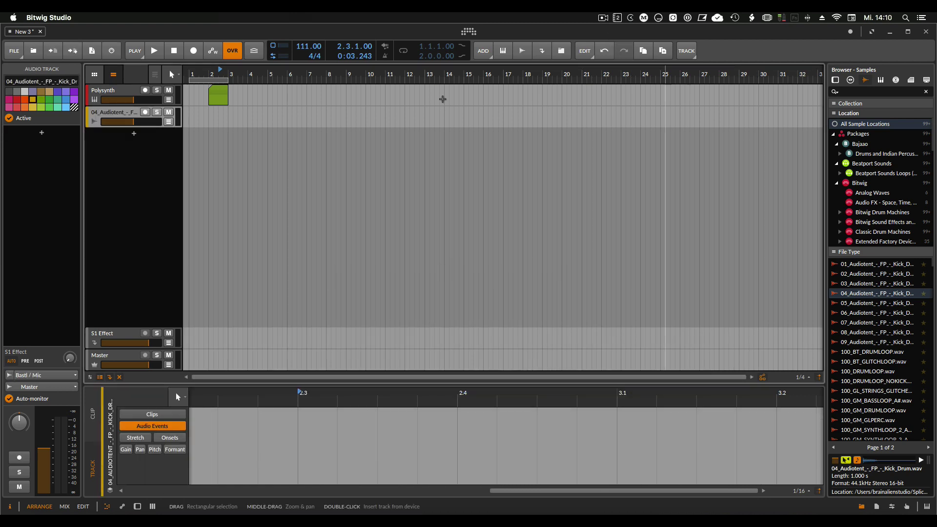
double_click(125, 163)
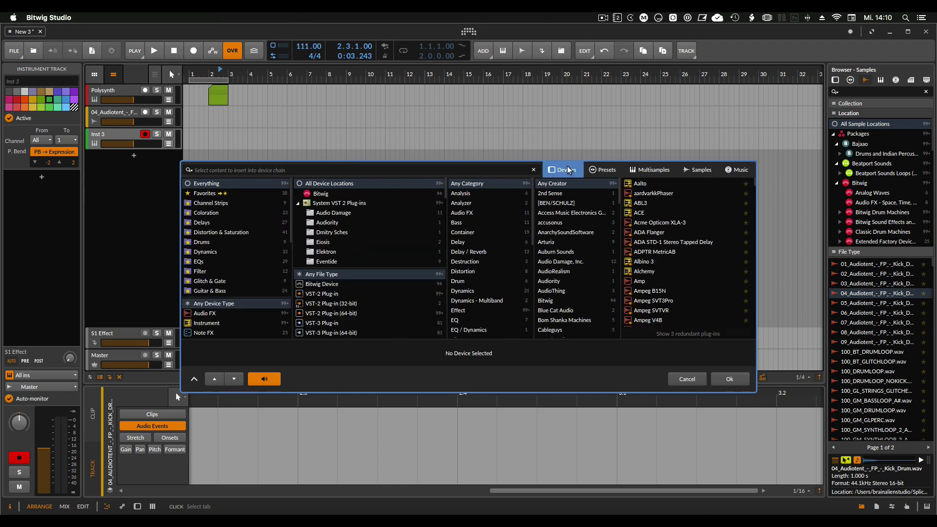
click(610, 171)
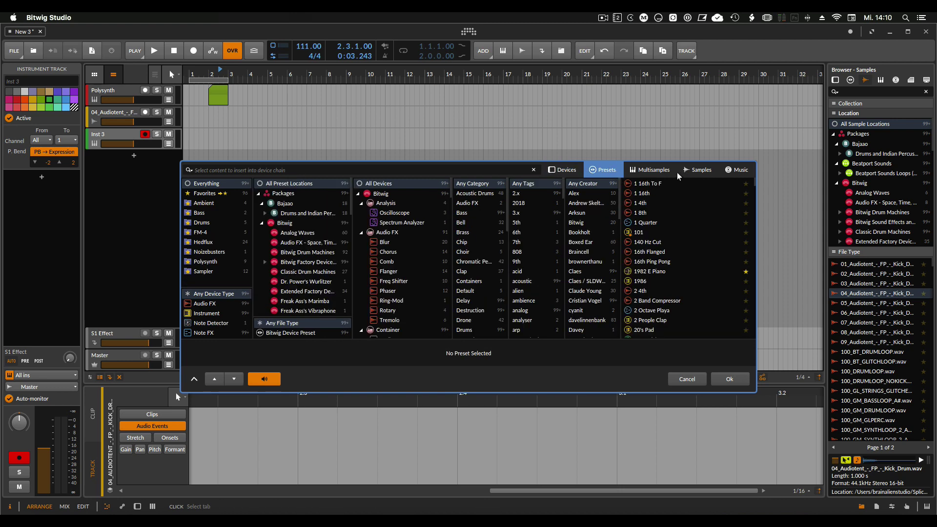
click(662, 174)
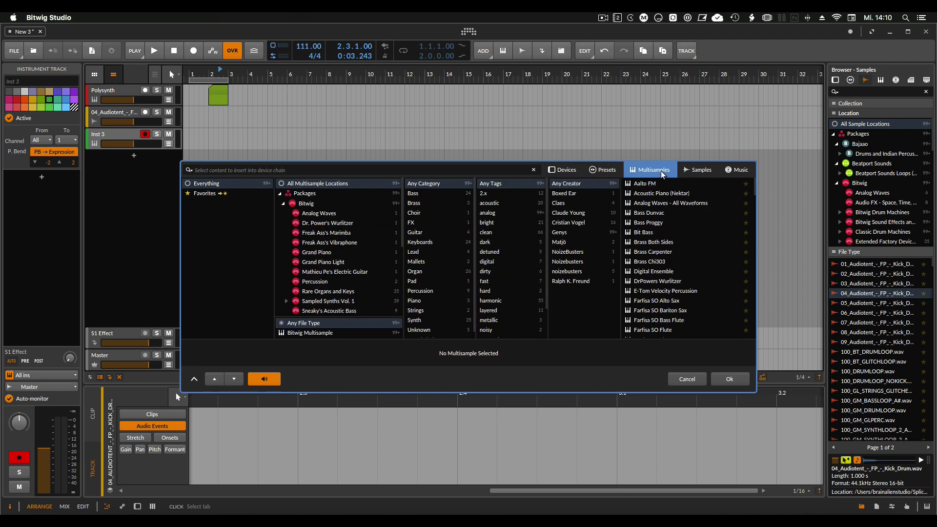
click(735, 172)
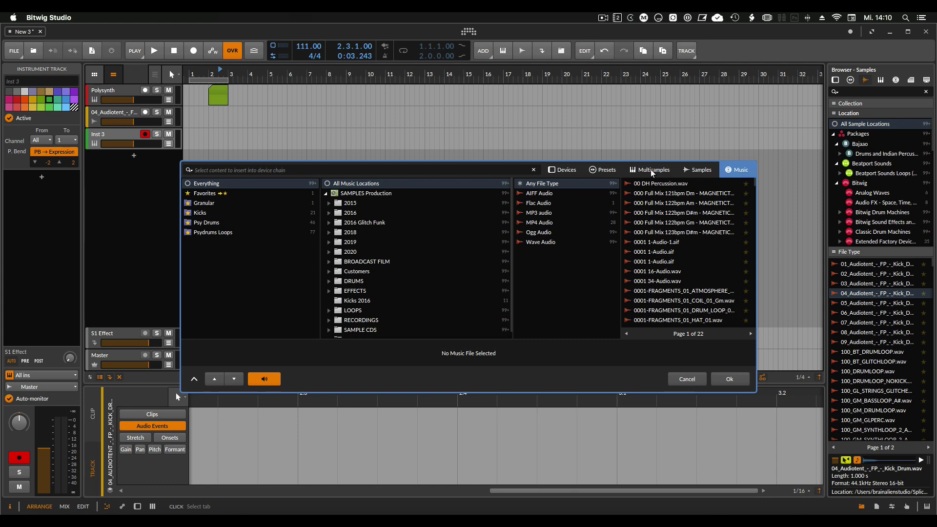
click(569, 171)
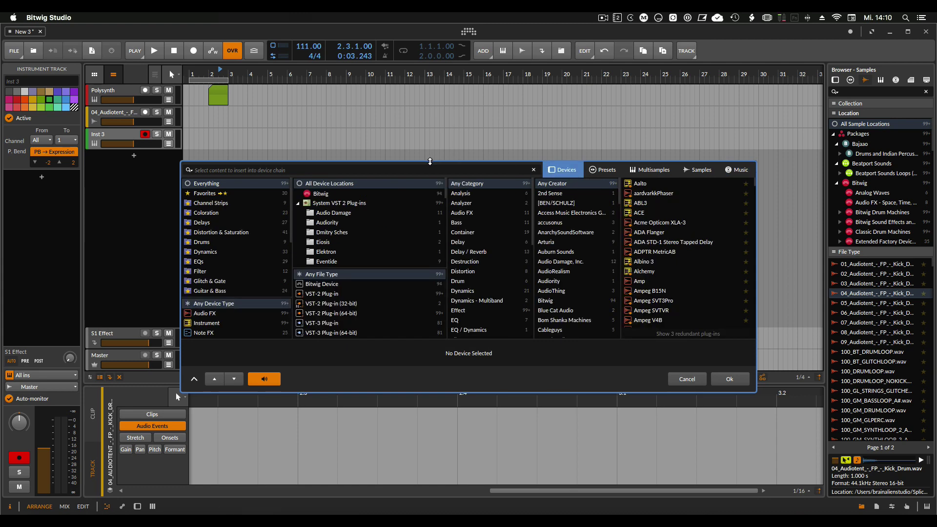
- Enlarge the pop-up browser and look through device collections such as EQs and Guitar & Bass
drag(432, 162, 450, 107)
click(228, 246)
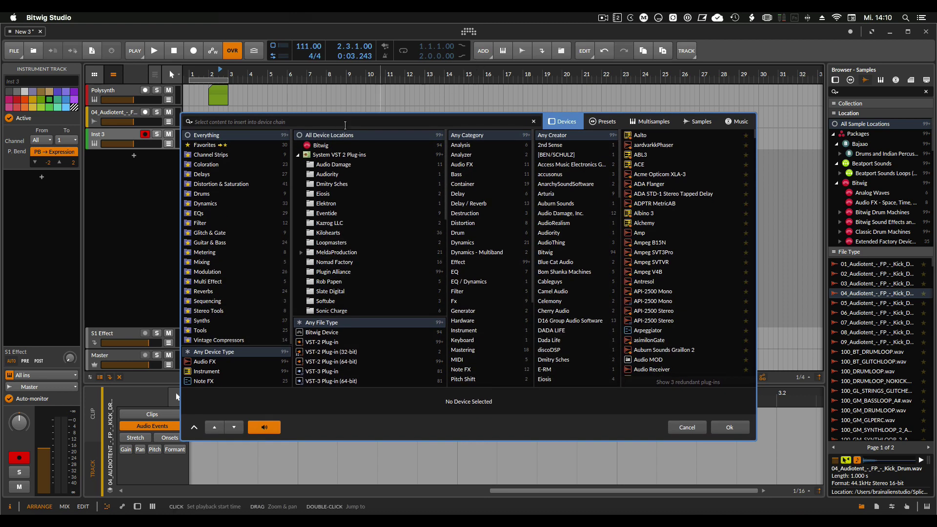
click(227, 222)
click(239, 203)
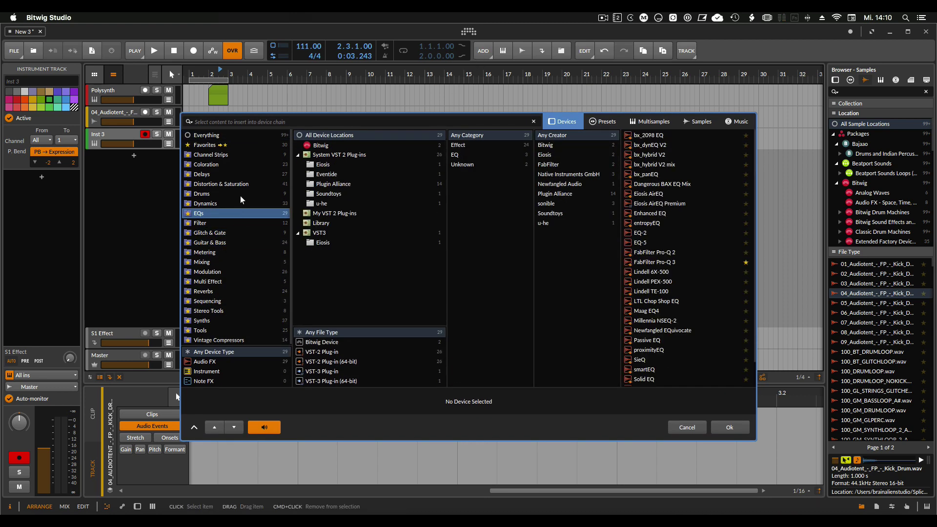
click(235, 213)
click(227, 246)
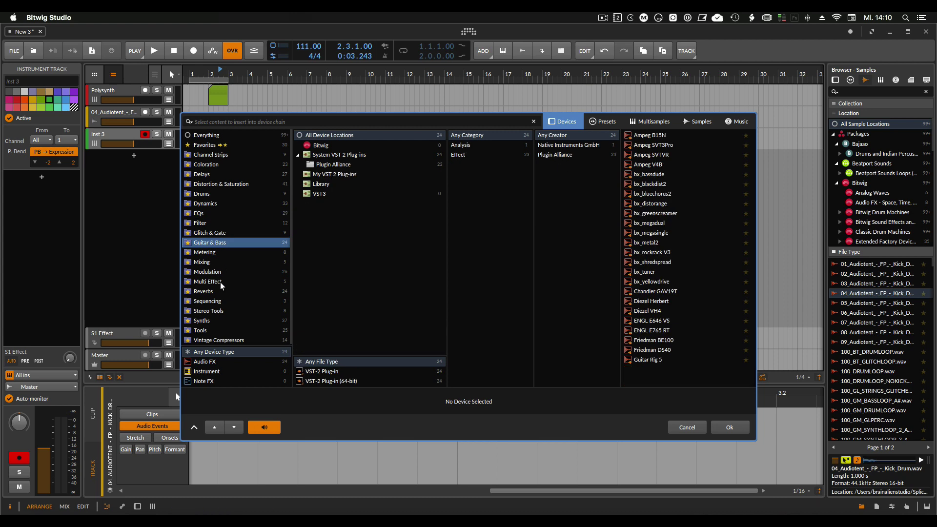
- Examine the device collections down to Multi Effect, view the presets, and cancel without inserting anything
key(Down)
key(Down)
key(Down)
key(Down)
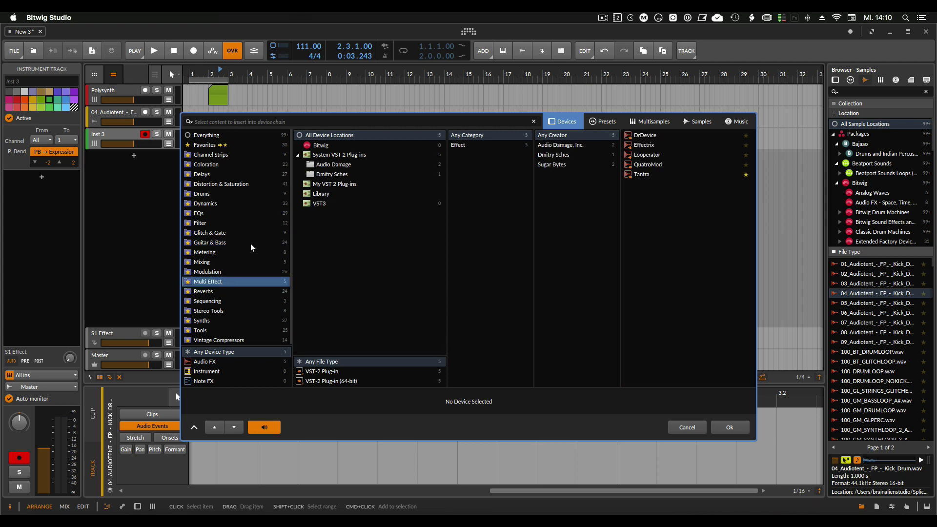
click(601, 122)
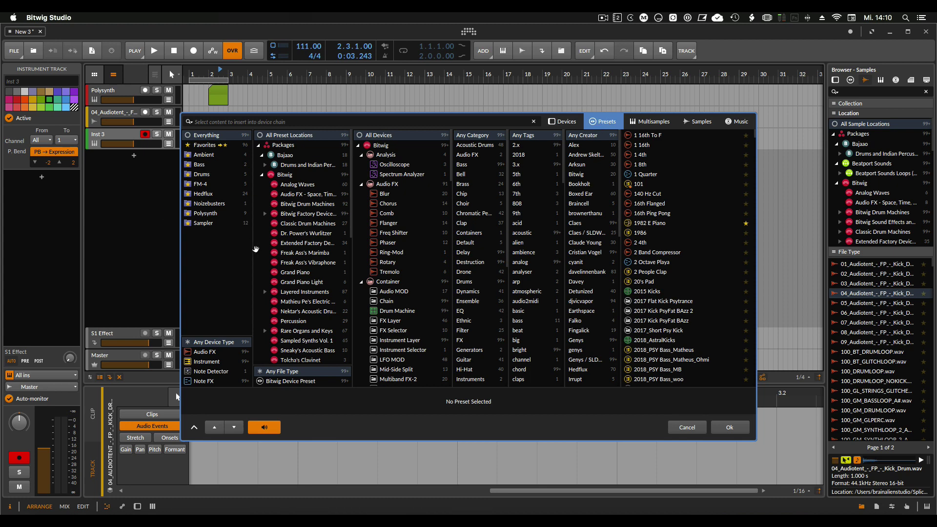
click(688, 429)
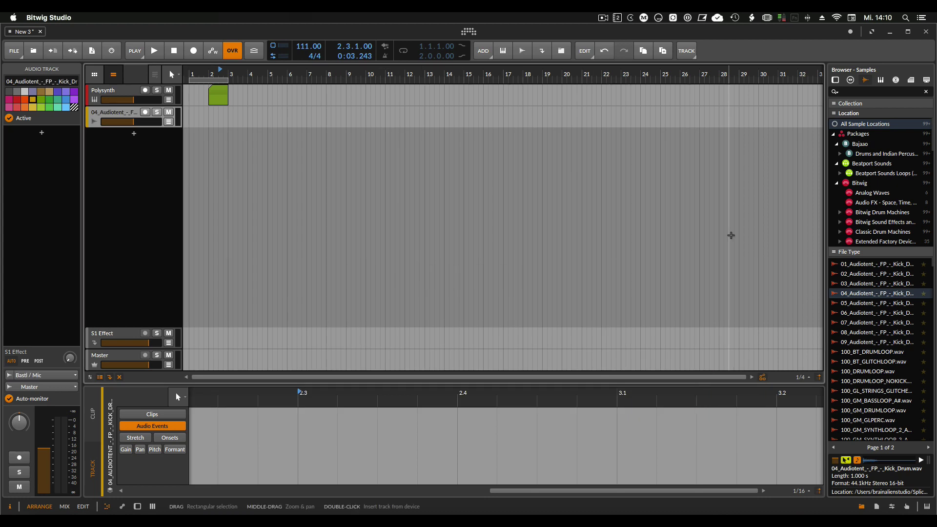
- Replace the sample browser with the project panel and view its info, files and missing plug-ins
click(862, 507)
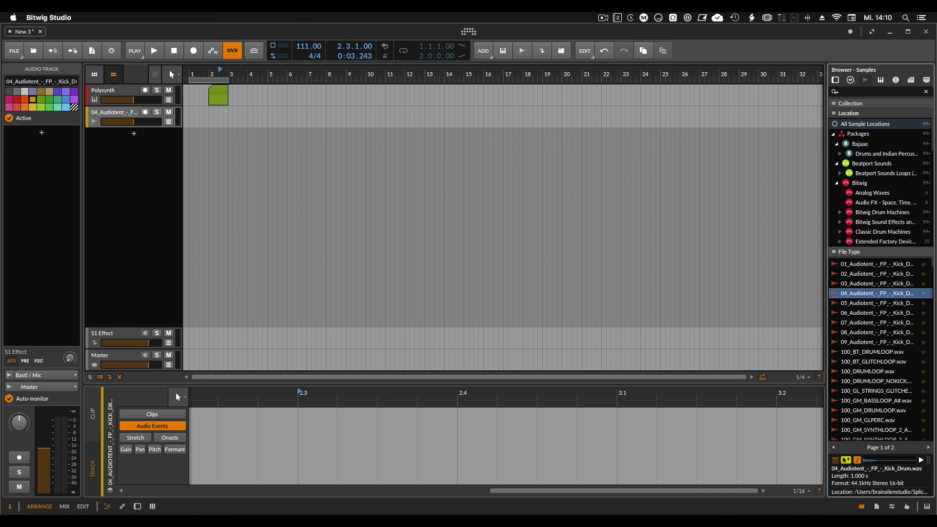
click(875, 507)
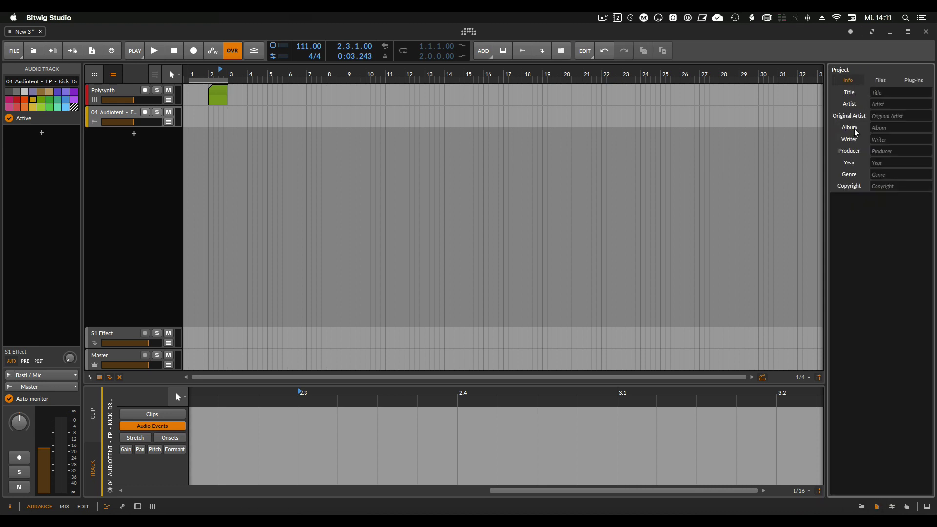
click(881, 82)
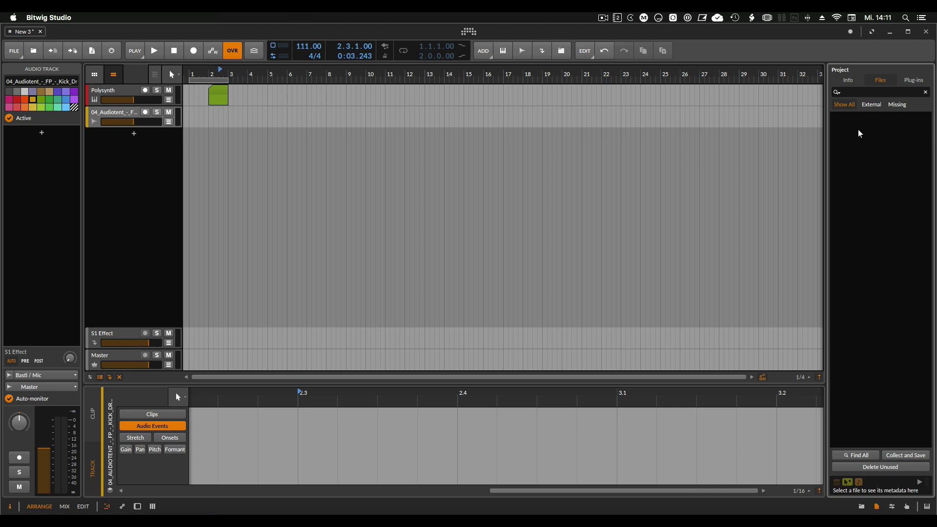
click(913, 80)
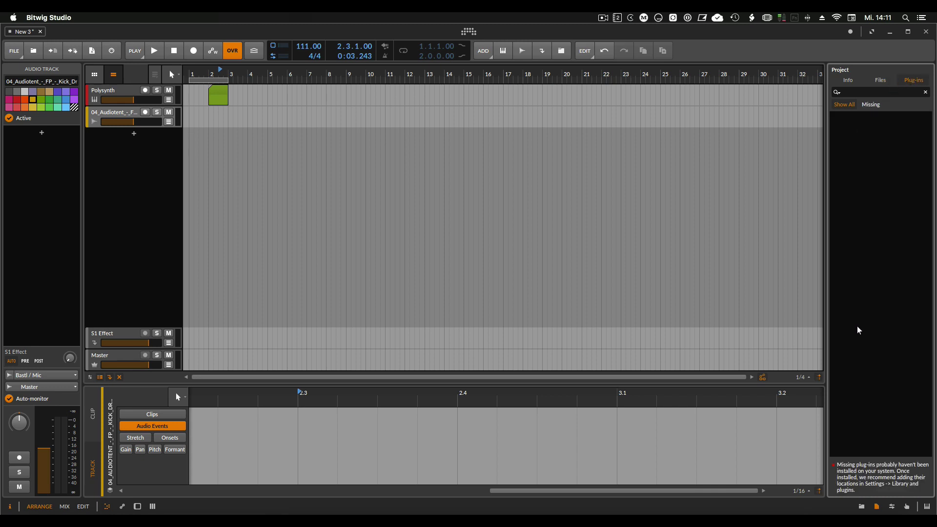
click(871, 104)
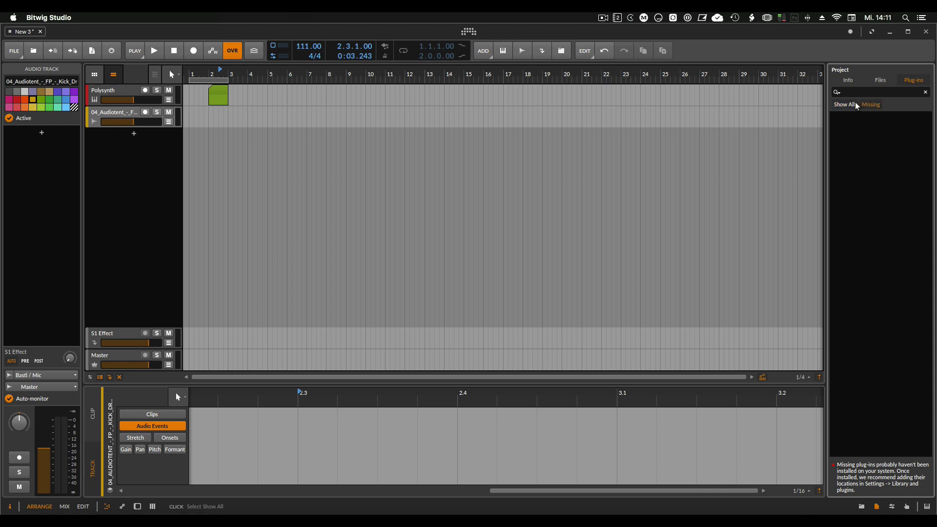
- Review the project's files, look at the Collect and Save command without running it, and view all project plug-ins
click(880, 80)
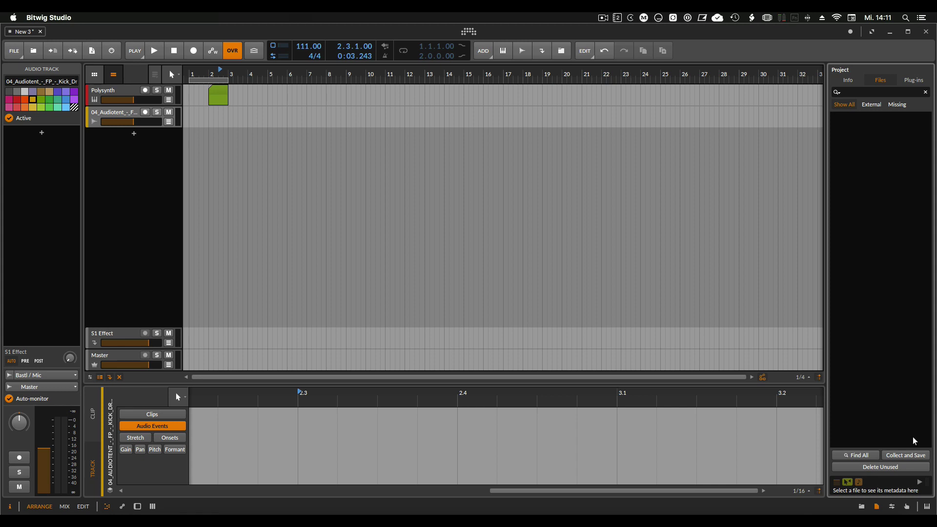
click(15, 51)
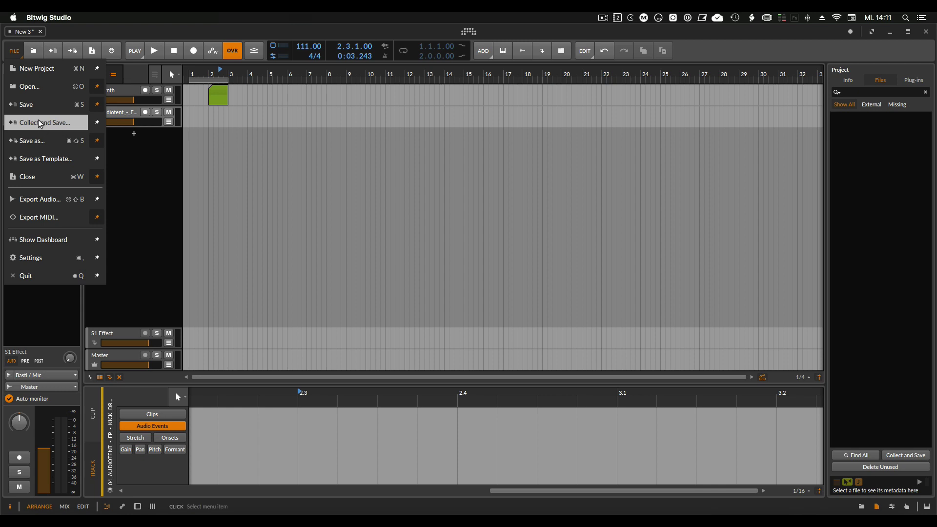
click(507, 200)
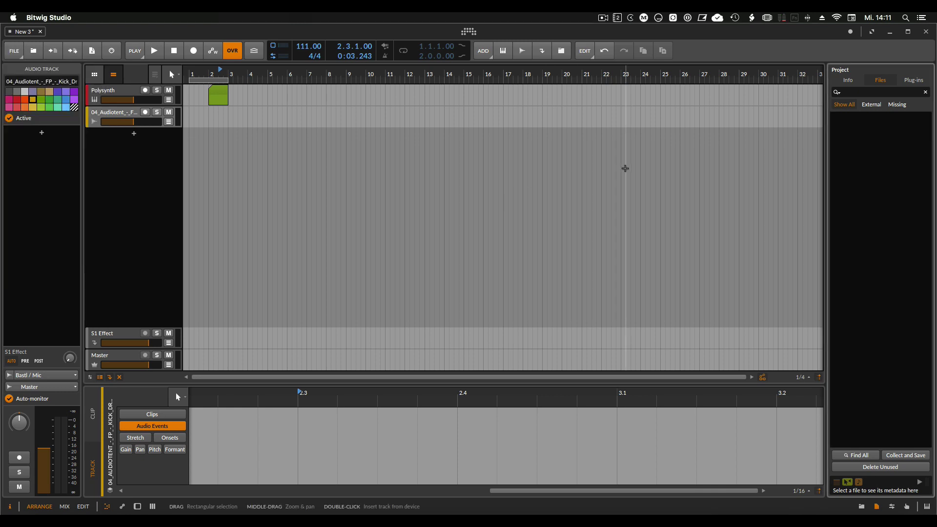
click(912, 81)
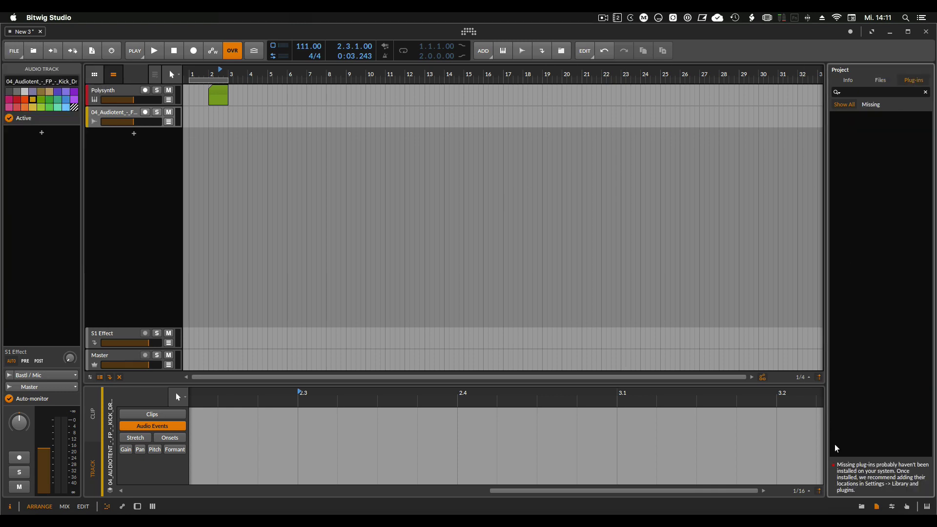
- View the Studio I/O settings and the controller mappings, and hide the mappings panel
click(891, 508)
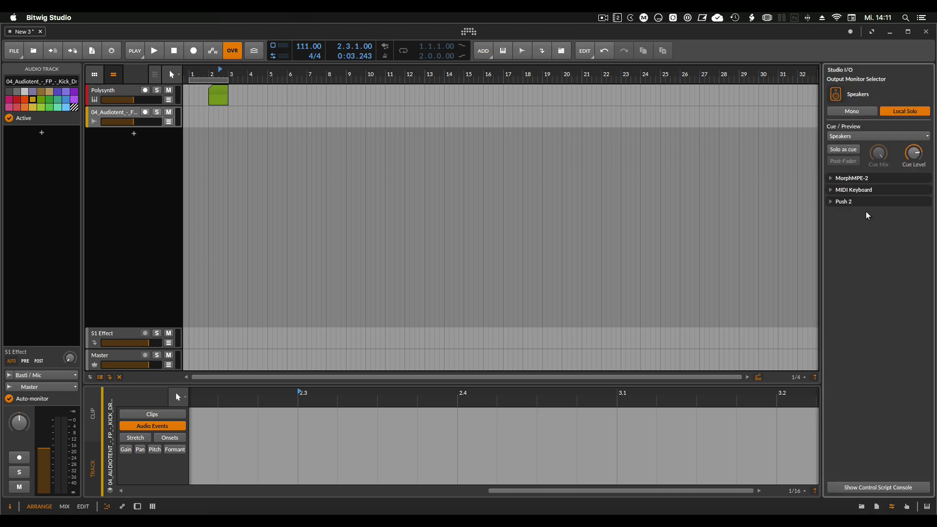
click(907, 508)
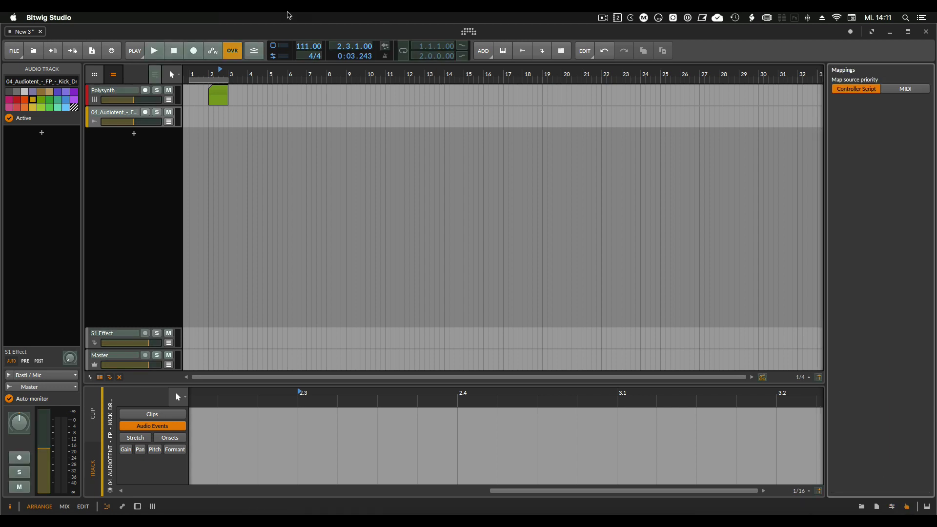
click(900, 508)
- Open the dashboard, view its user interface settings, and close it
click(468, 31)
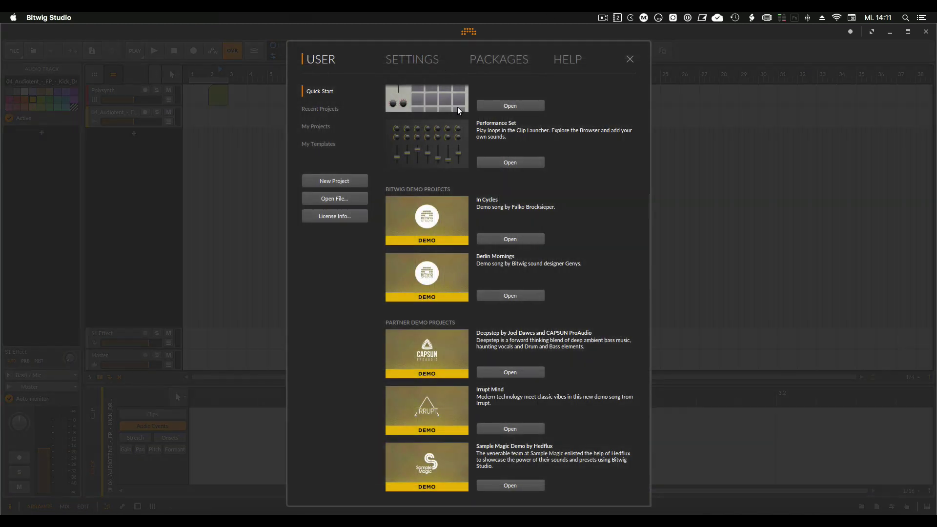
click(397, 59)
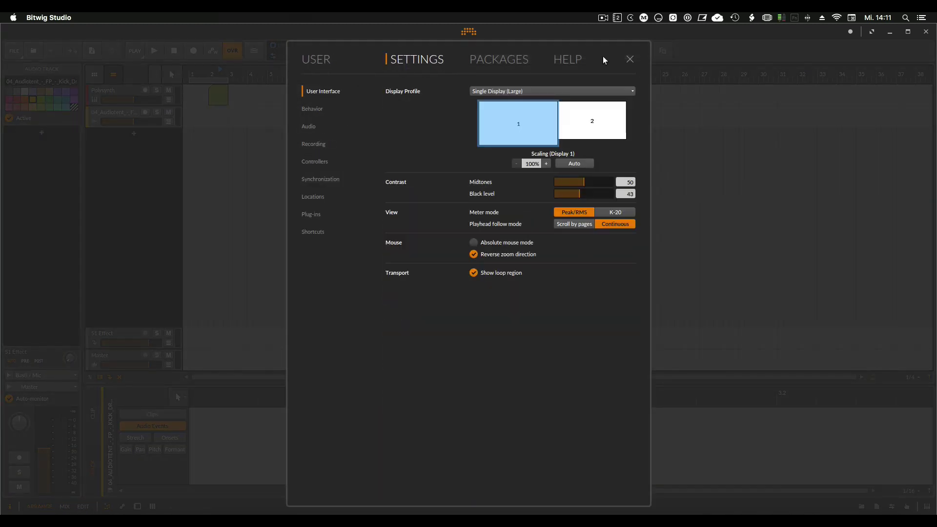
click(630, 59)
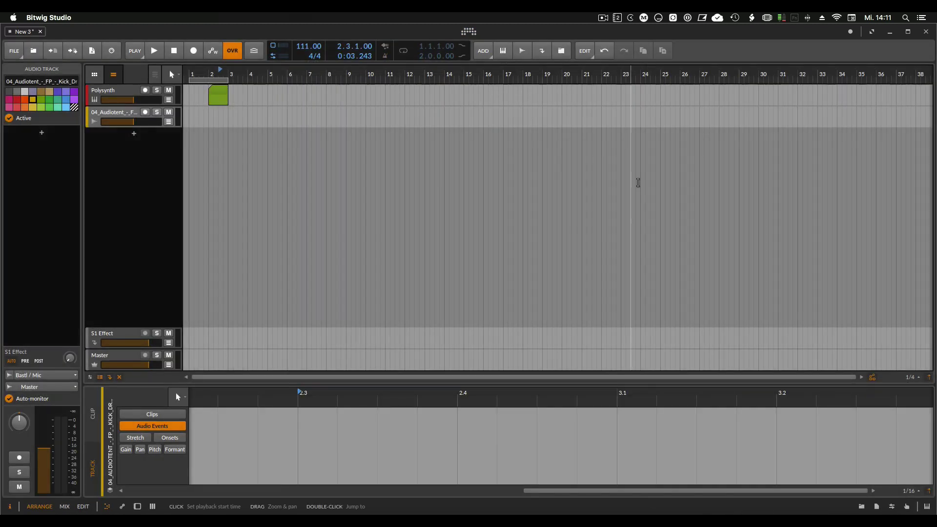
- Show and hide the mappings panel once more, and bring back the sample browser
click(907, 507)
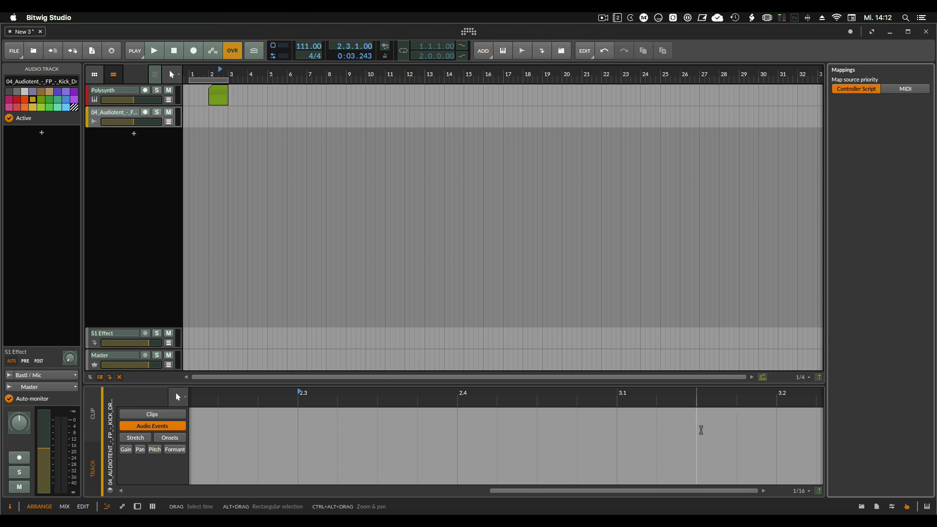
click(907, 507)
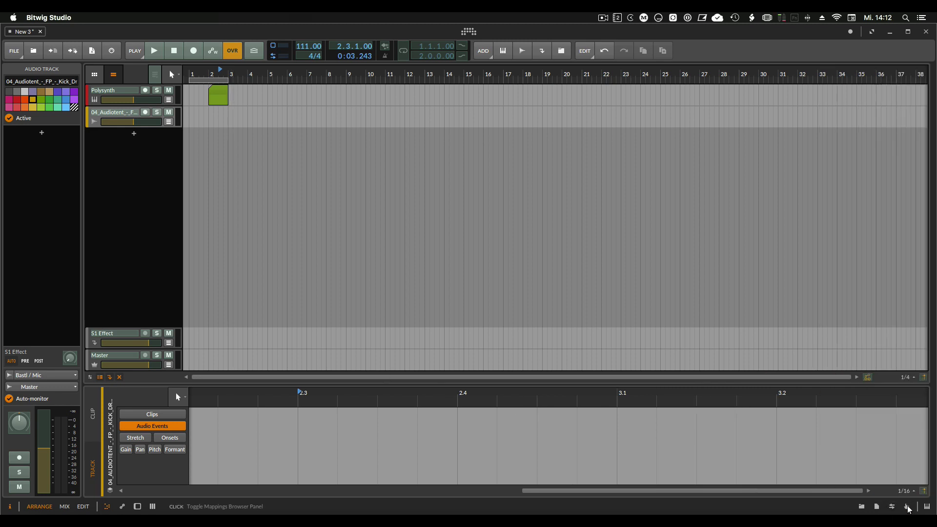
click(861, 507)
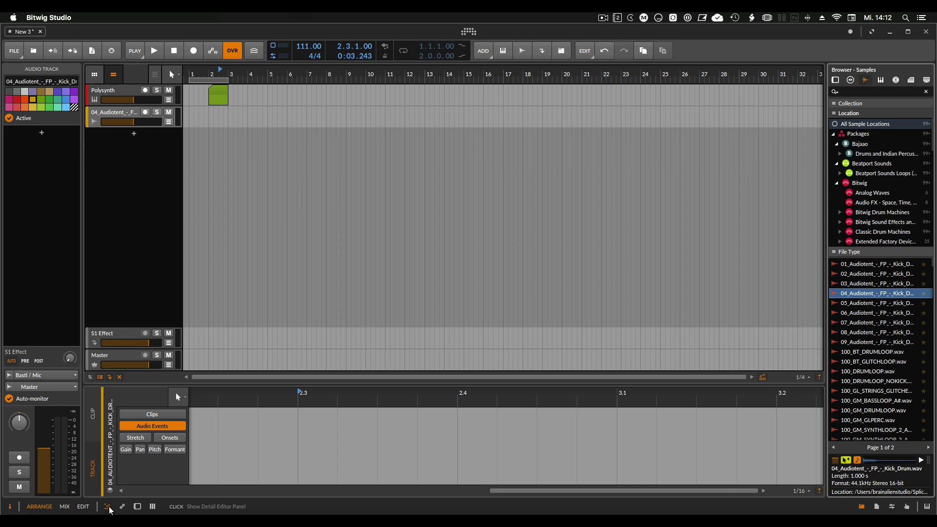
- Open the automation editor for the kick drum track and choose the mixer's Volume as its parameter
click(122, 509)
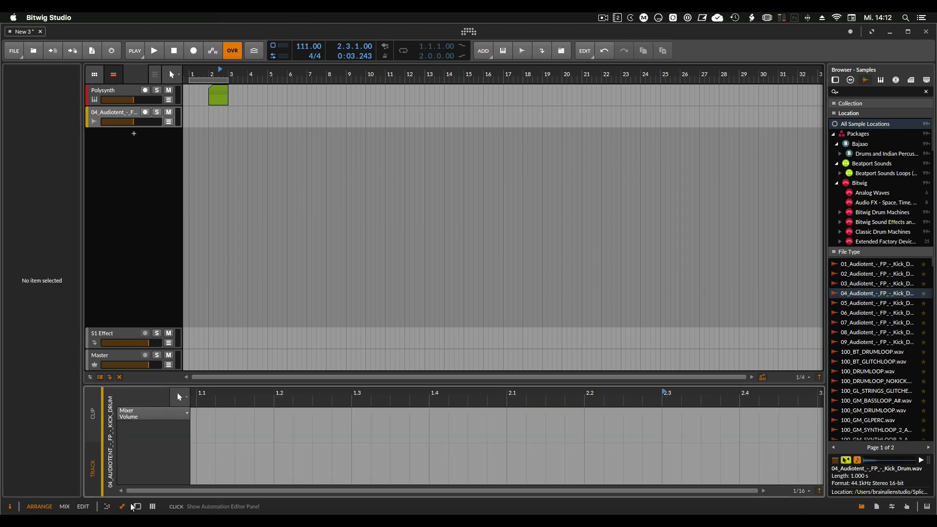
click(159, 414)
mouse_move(178, 432)
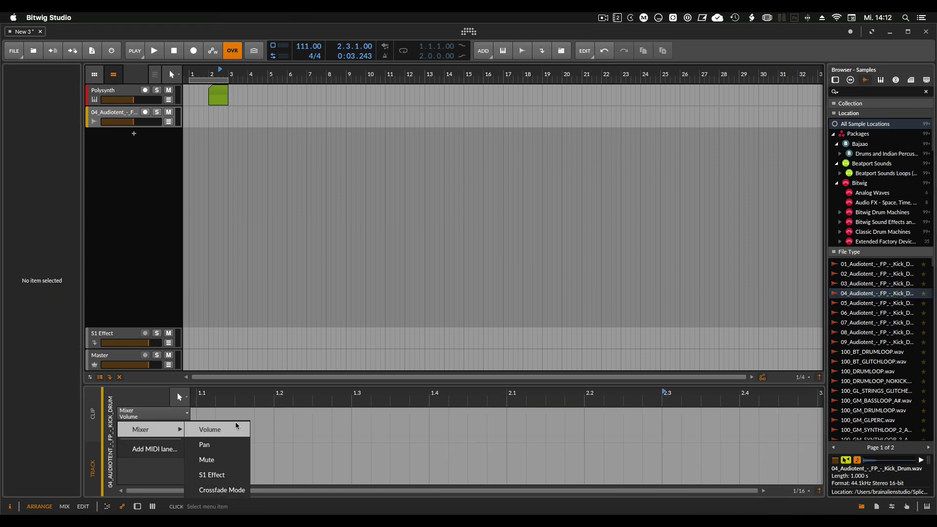
click(212, 427)
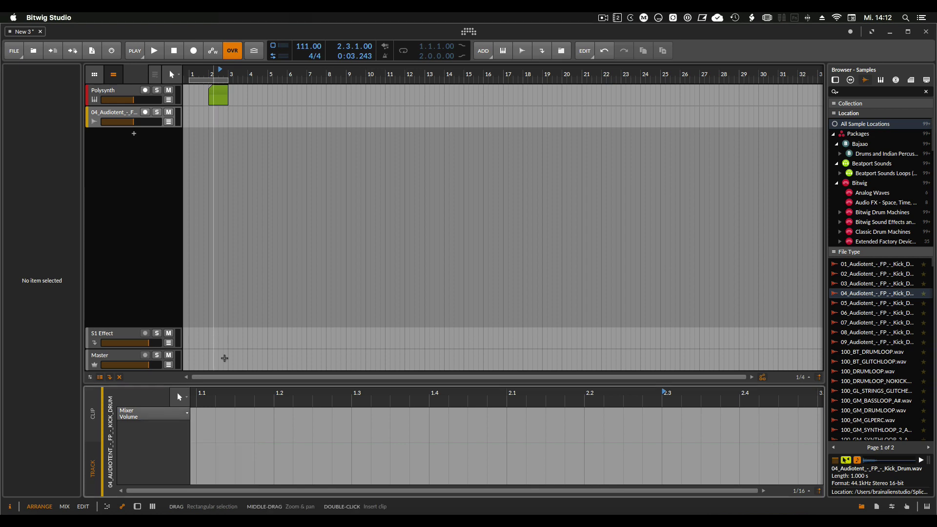
- Briefly show the Polysynth track's automation lane and its parameter choices, and enlarge the automation editor
click(168, 101)
click(166, 115)
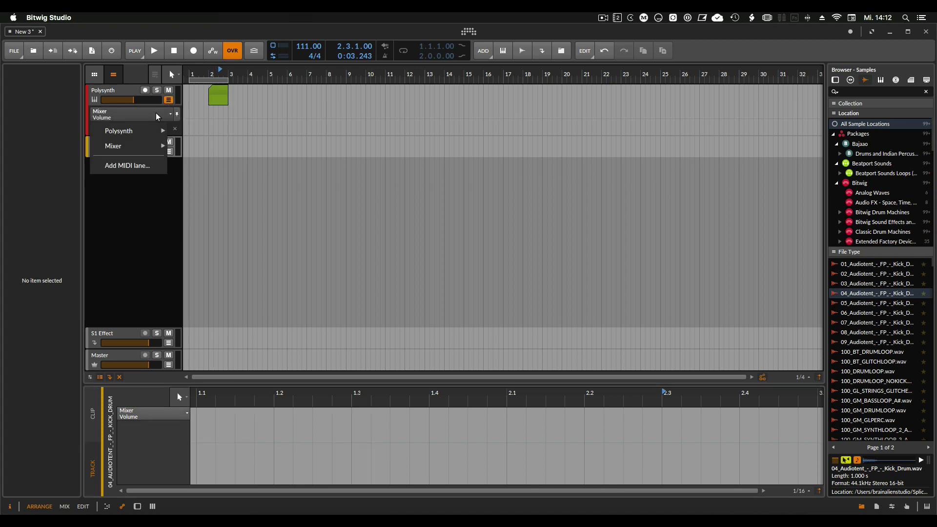
click(169, 100)
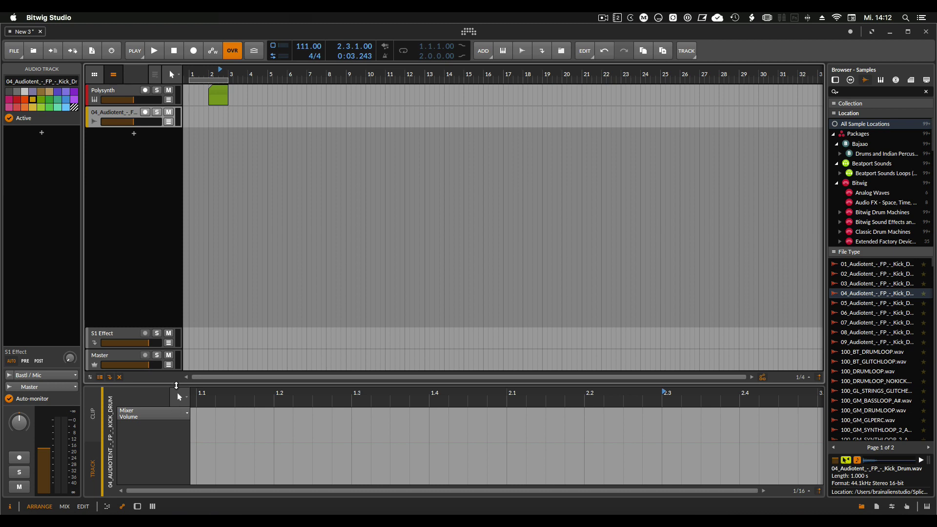
drag(176, 385, 177, 286)
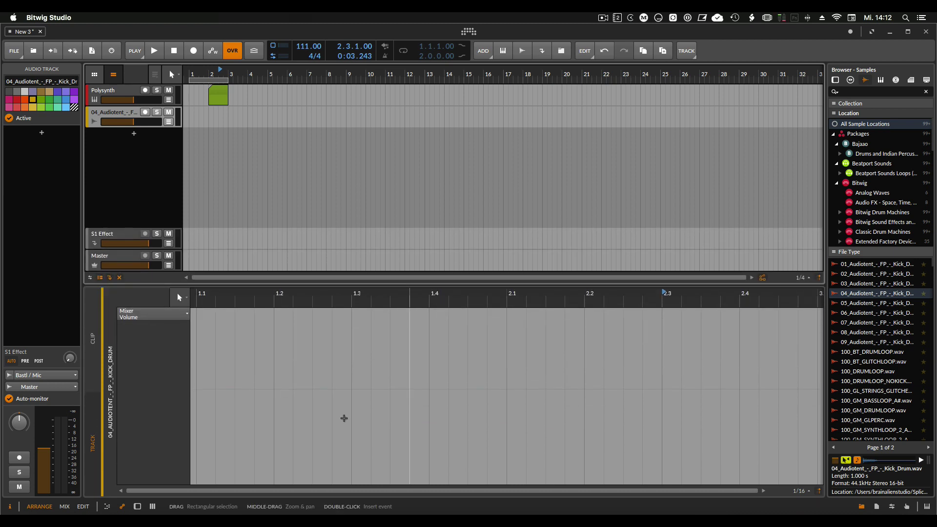
- View the kick drum track's device chain, and briefly show the mixer below the arranger before hiding it
click(137, 507)
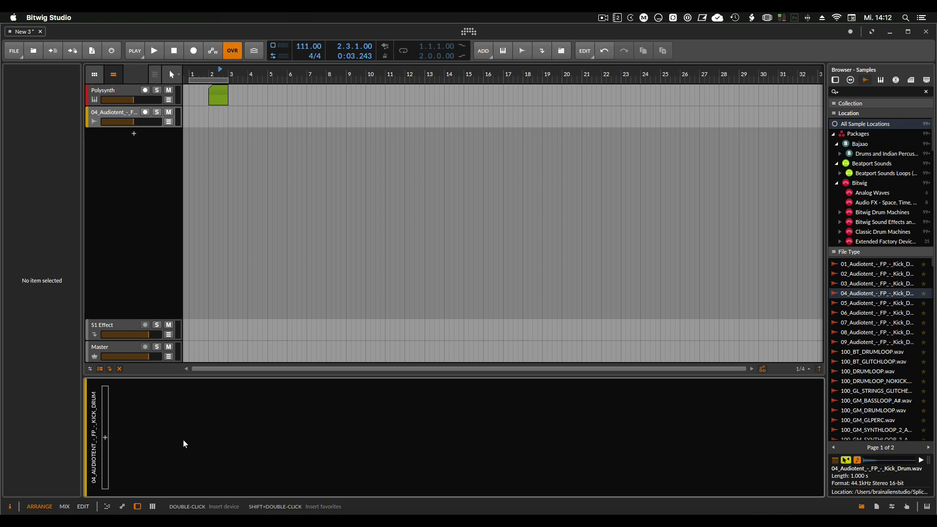
click(153, 506)
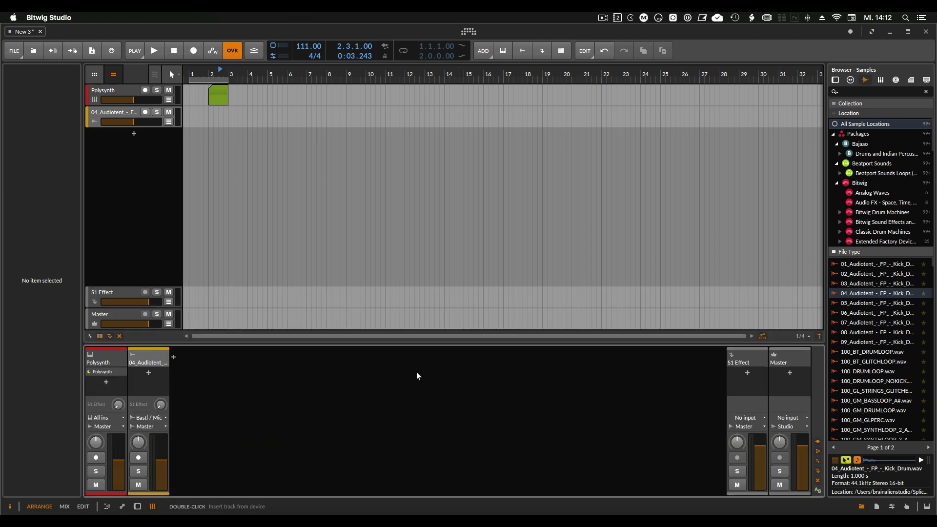
click(153, 507)
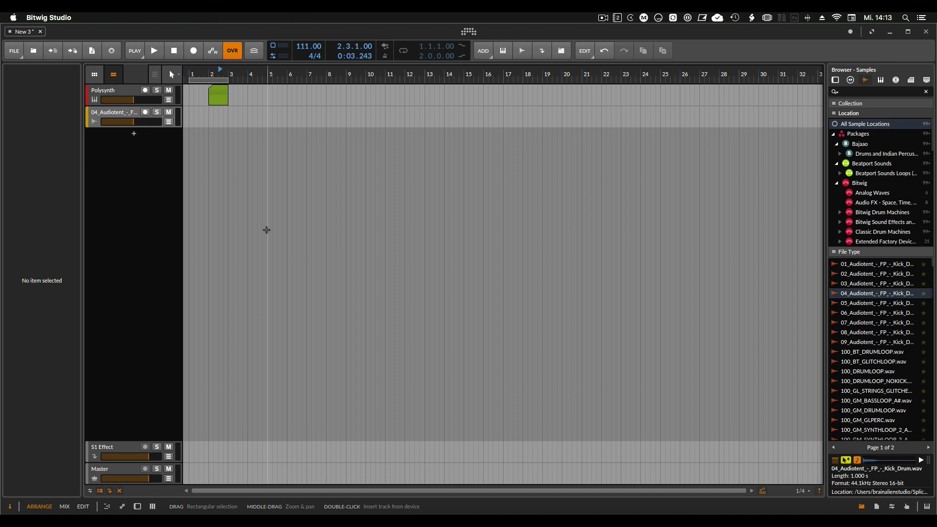
- In the mix view, create empty clips in Scene 2 of both tracks and in Scene 3 of the kick drum track
key(alt+2)
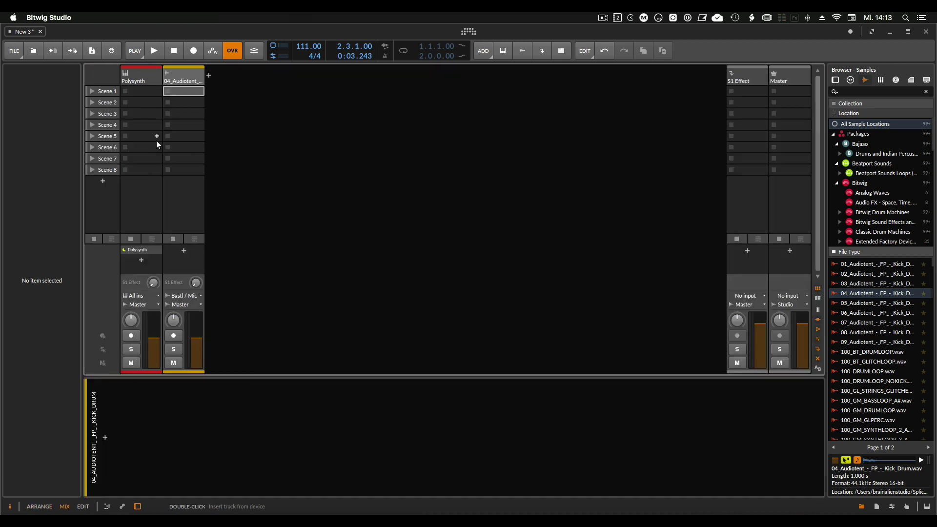
double_click(142, 104)
double_click(186, 105)
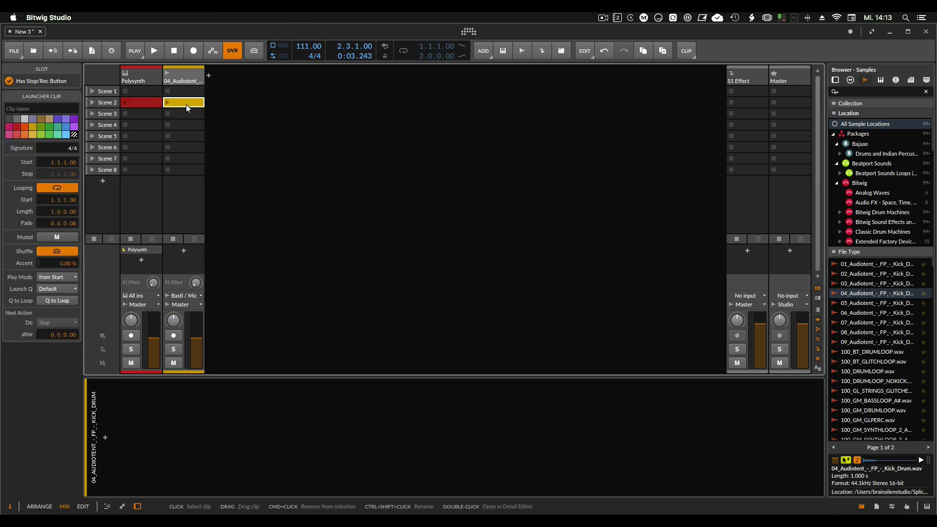
double_click(183, 113)
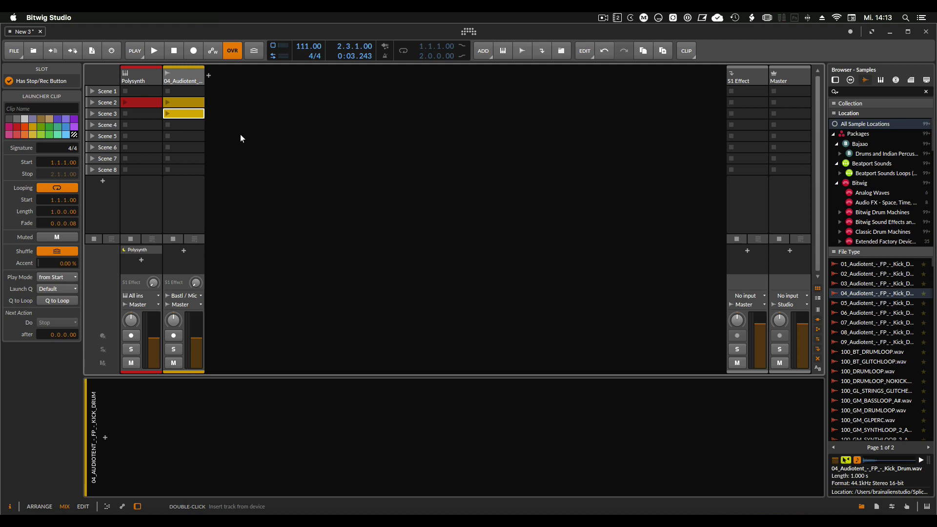
- Show the clip launcher in the arrange view; copy the Polysynth clip to timeline position 4.3.1 and the kick drum's Scene 3 clip to 3.2.1
key(alt+1)
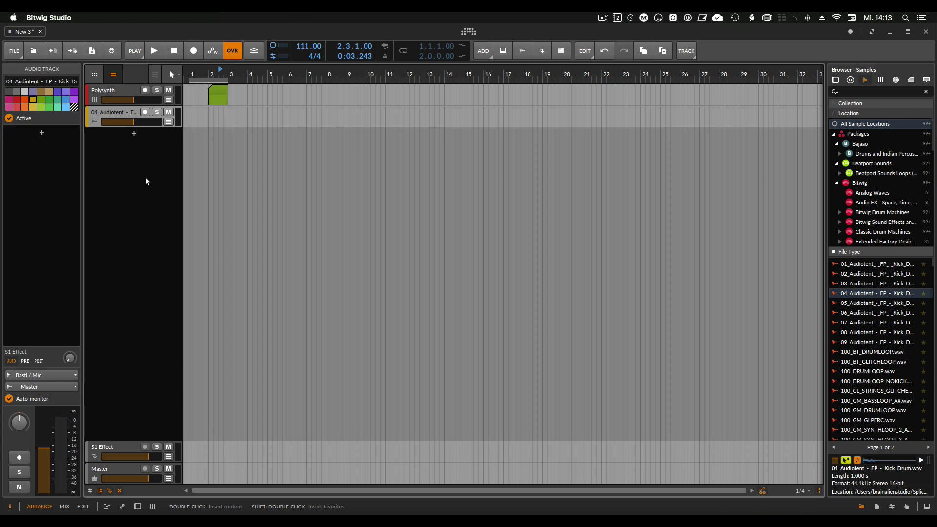
key(l)
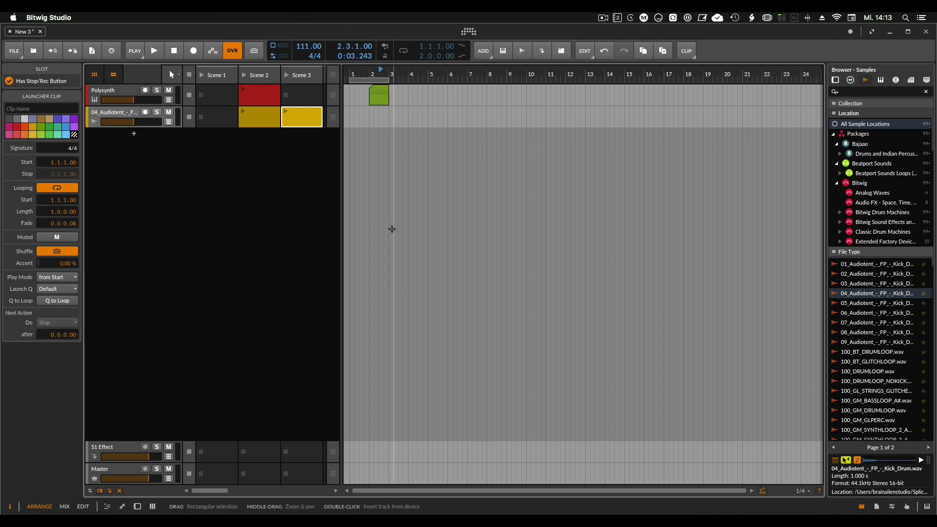
drag(341, 239, 451, 242)
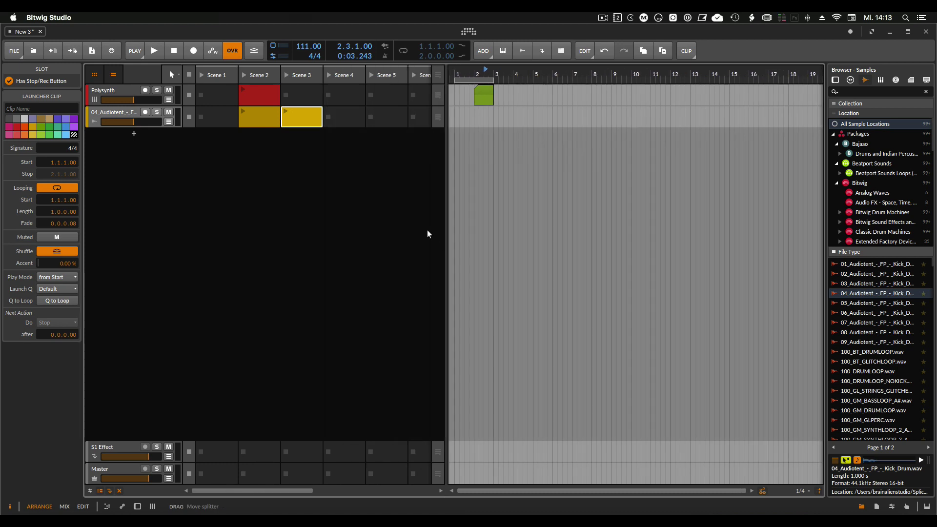
drag(251, 92, 534, 95)
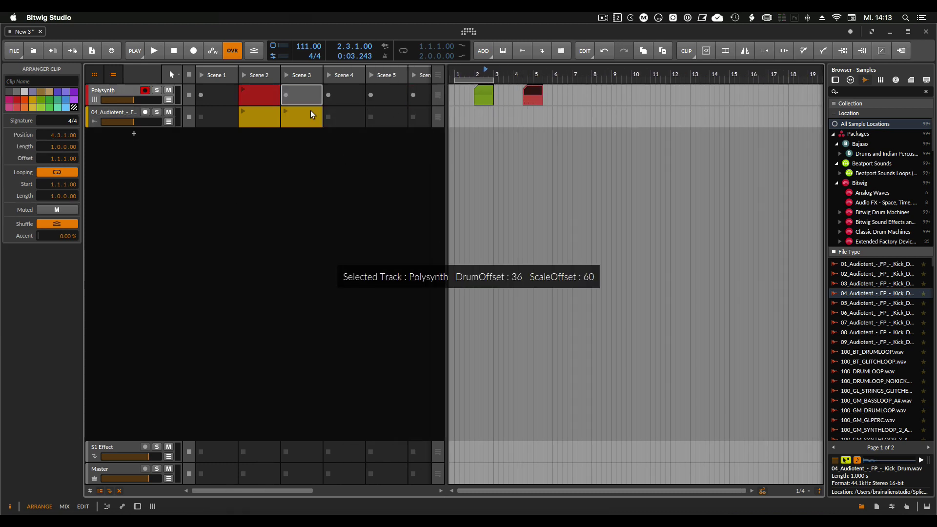
drag(312, 116, 508, 118)
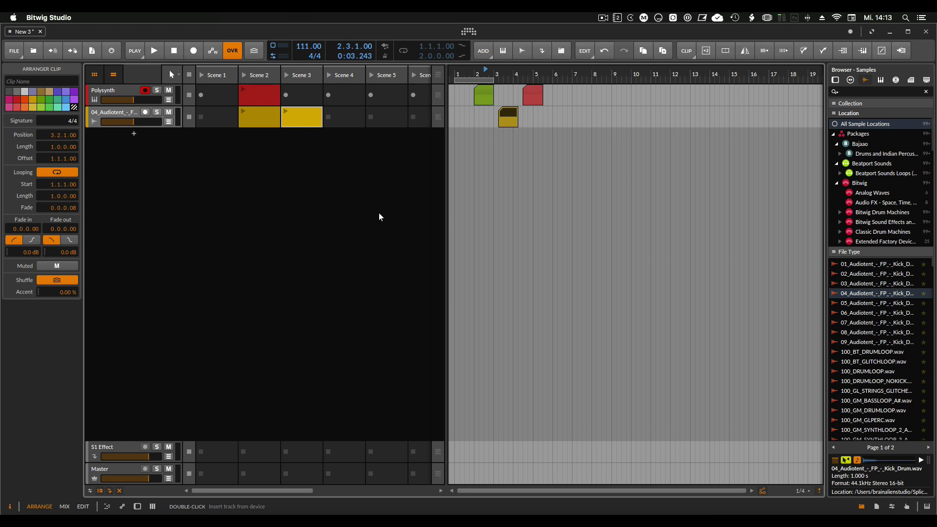
- Copy the kick drum's Scene 2 clip from the mix view to arranger position 7.1.1, and its Scene 3 clip to 4.2.1
key(alt+2)
click(191, 102)
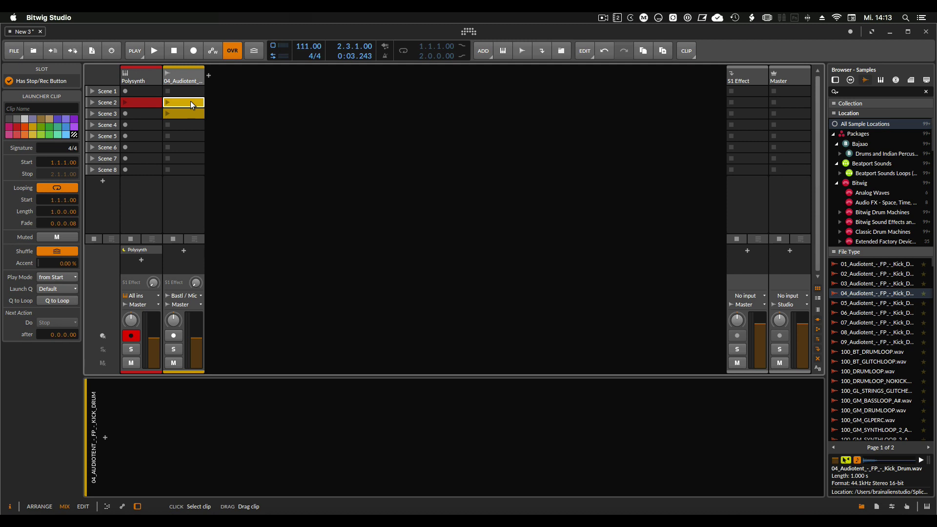
drag(190, 101, 573, 117)
key(alt+1)
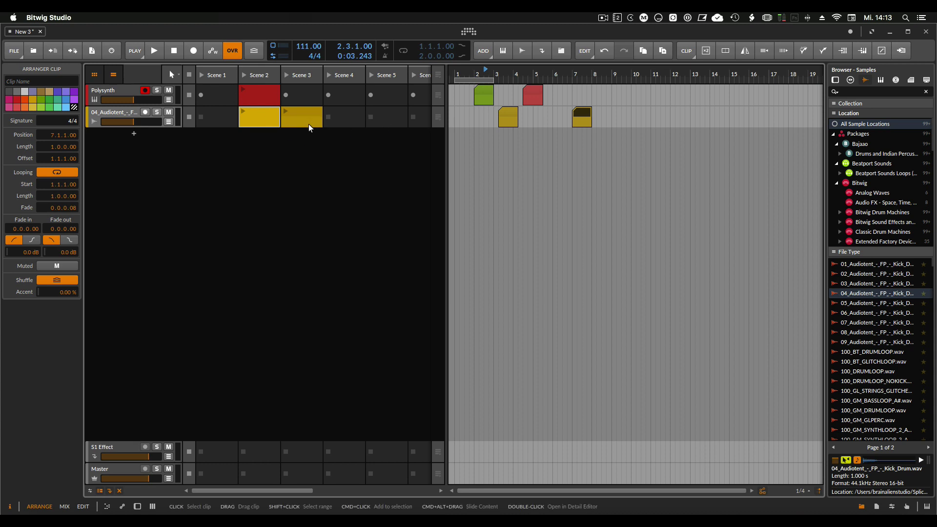
mouse_move(444, 200)
mouse_down()
mouse_move(455, 200)
mouse_move(446, 195)
mouse_up()
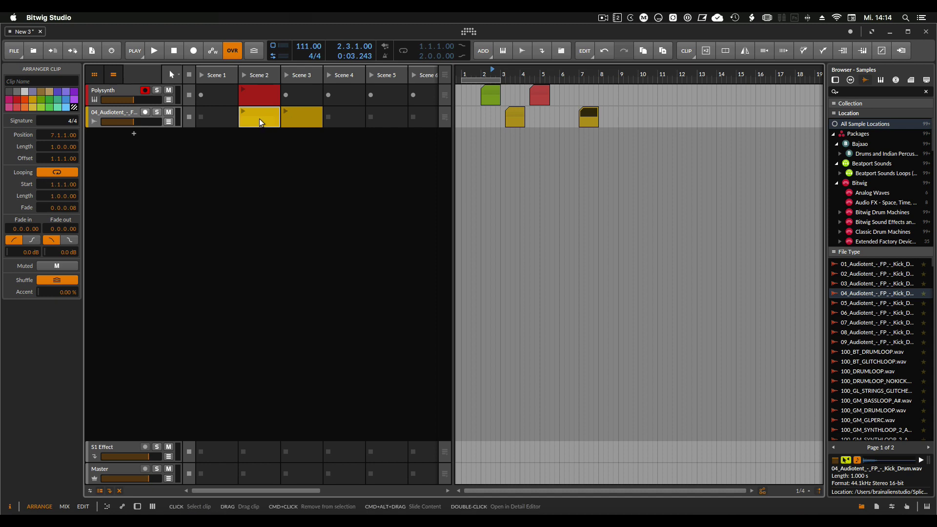
drag(283, 122, 529, 123)
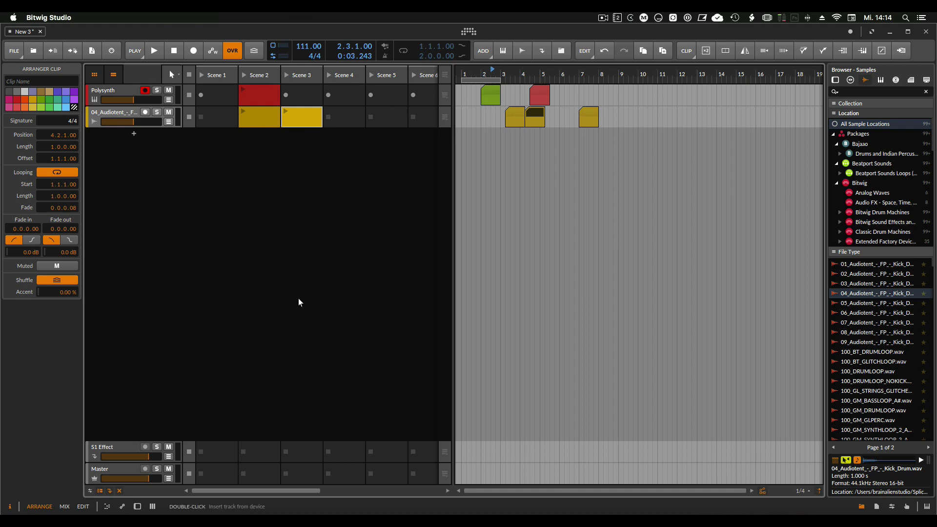
- In the mix view, select the Polysynth track, show the large level meters and hide the clip launcher
key(alt+2)
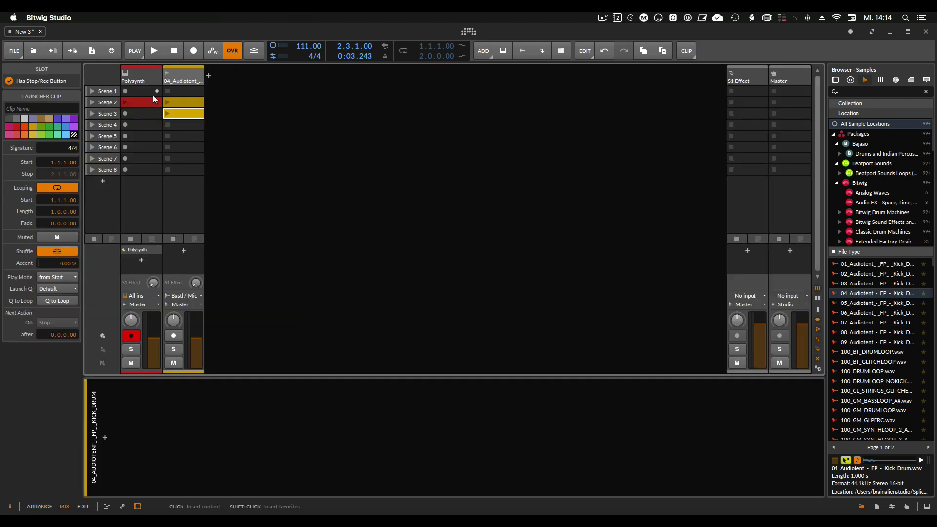
click(142, 80)
click(174, 78)
click(148, 74)
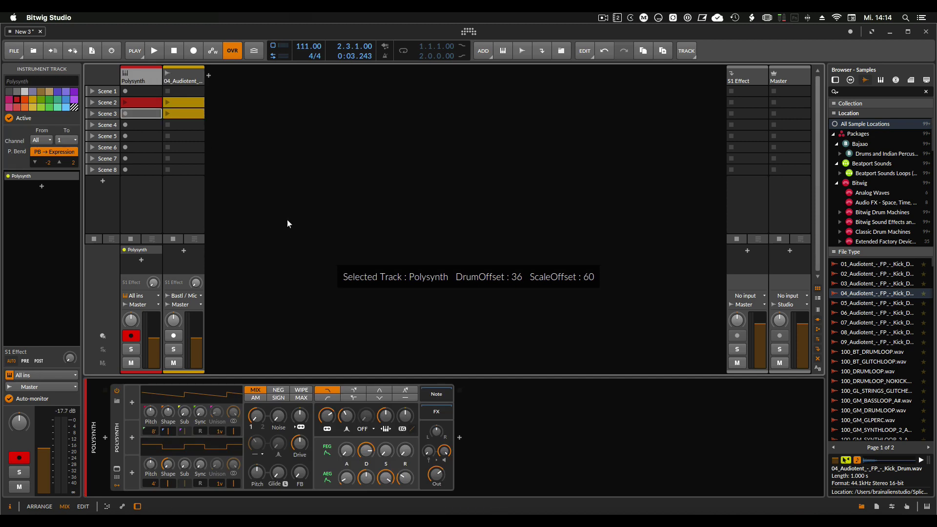
click(817, 309)
click(818, 288)
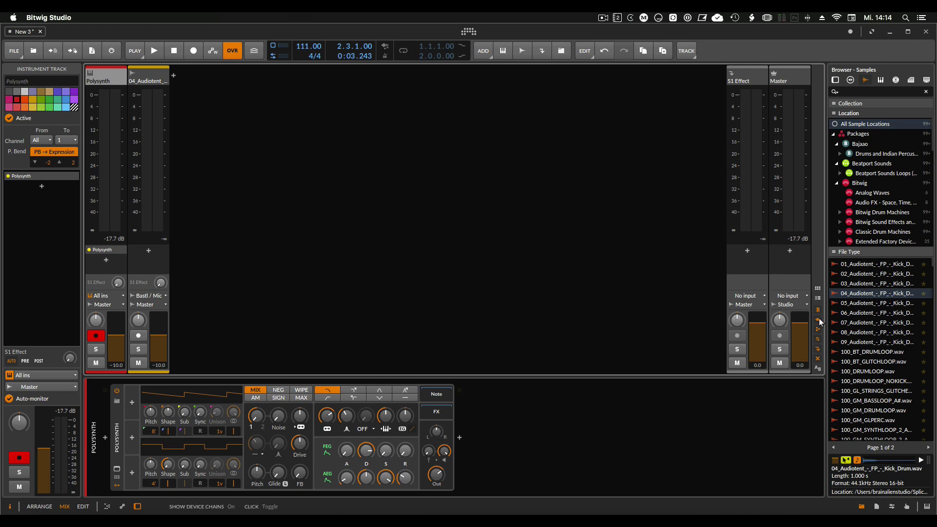
- Select the Polysynth device in its mixer channel, and open and cancel the device browser for the kick drum track
click(110, 250)
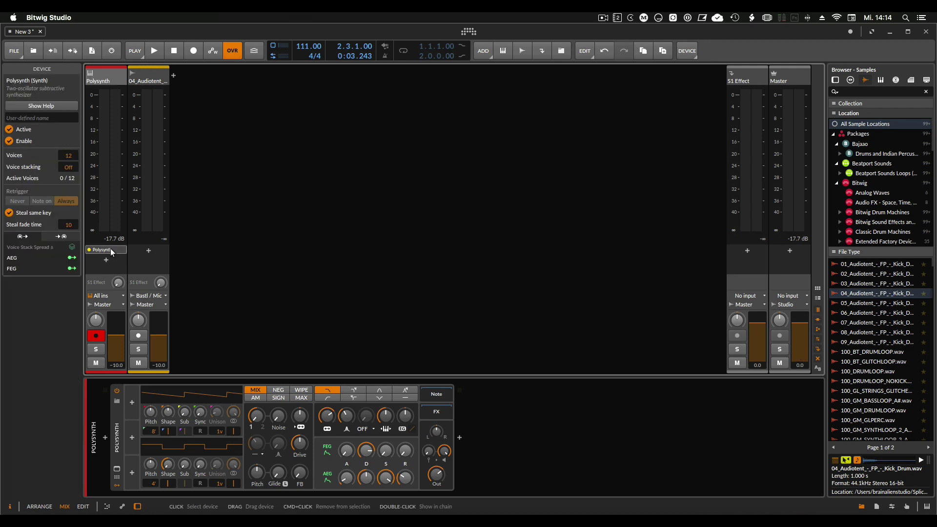
click(148, 250)
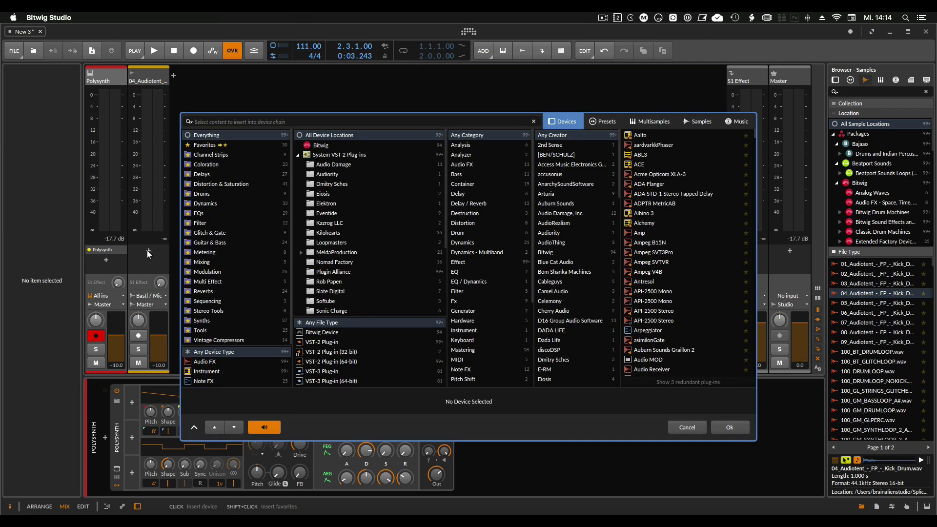
click(684, 427)
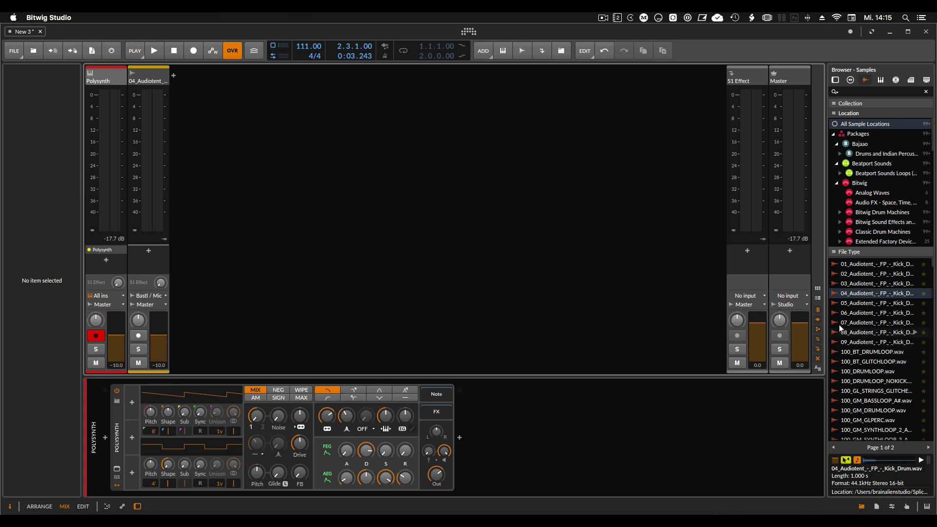
- Bring back the clip launcher in the mix view and hide the large level meters
click(817, 289)
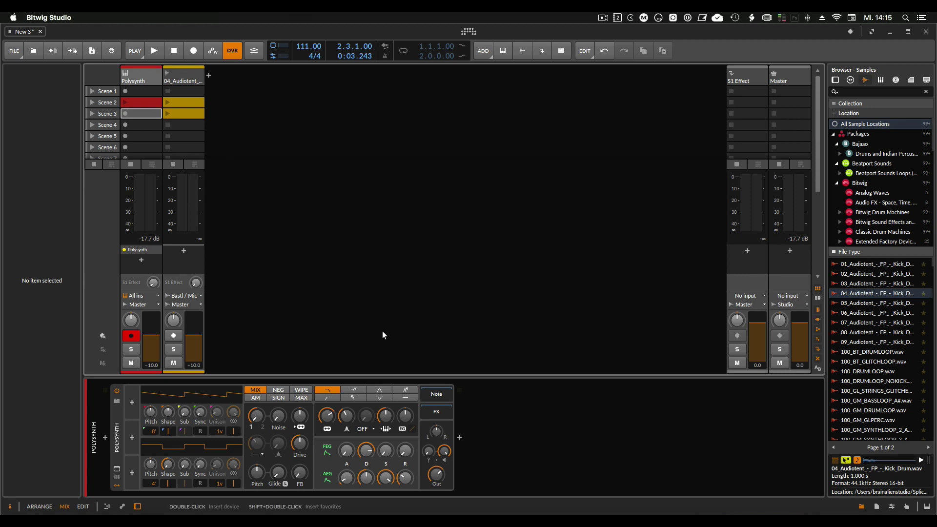
click(817, 310)
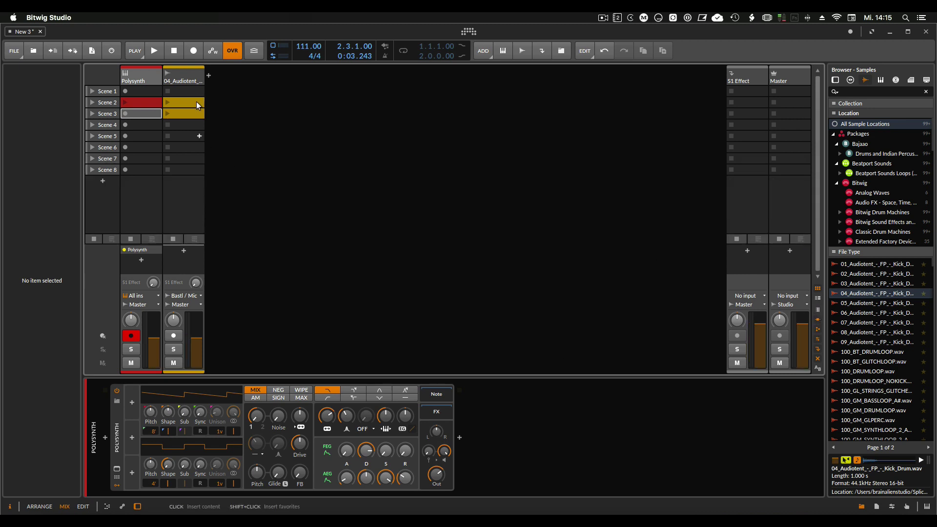
- Open the Polysynth track's Scene 2 clip in the note editor and draw six sixteenth notes between A#1 and F#2
click(179, 103)
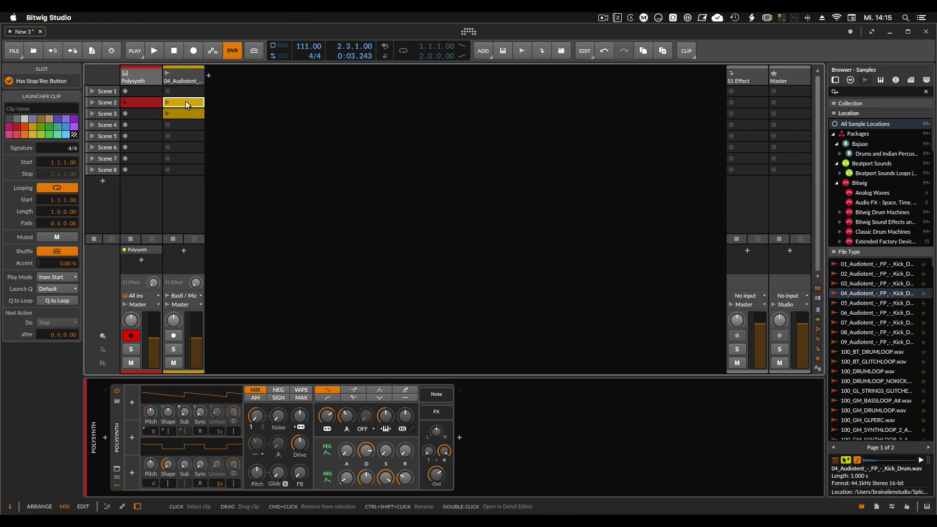
double_click(136, 101)
double_click(183, 422)
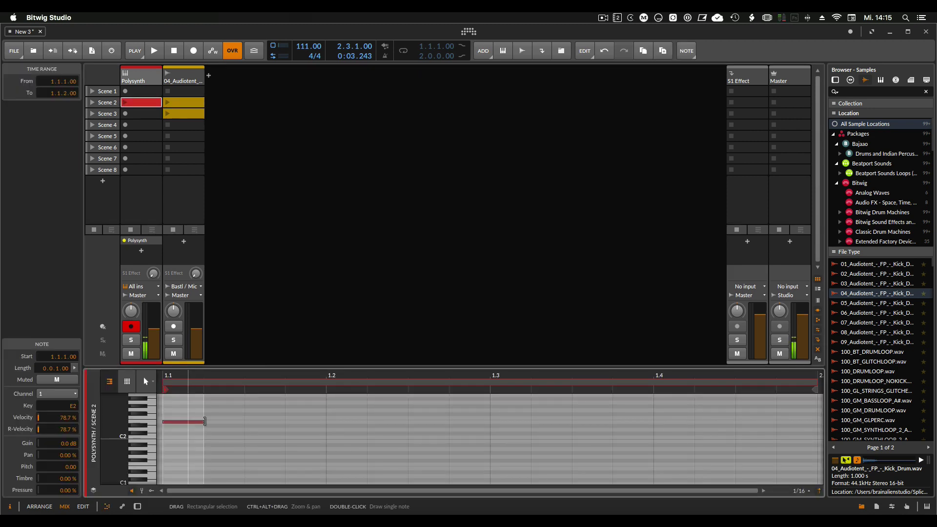
double_click(224, 414)
double_click(346, 445)
double_click(419, 436)
double_click(469, 425)
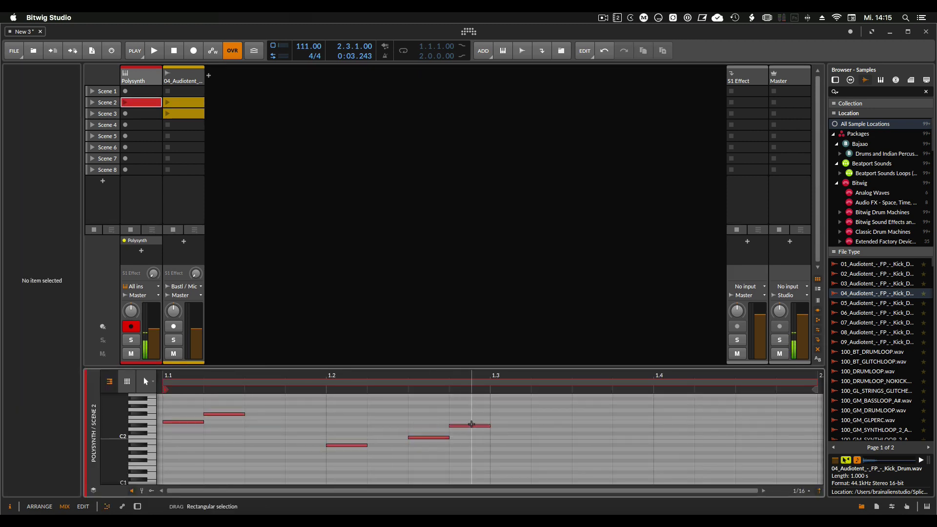
double_click(551, 426)
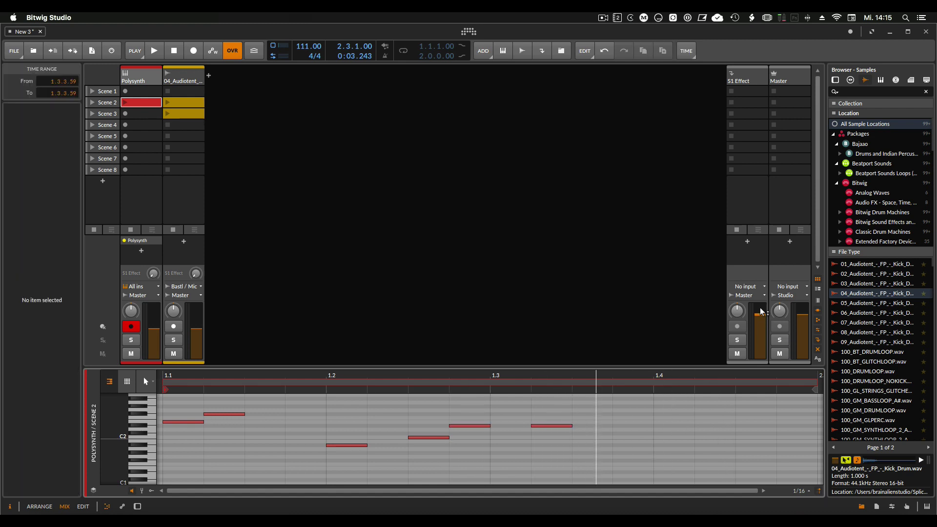
- Enable large clip height in the launcher and compare the Polysynth and kick drum tracks by selecting each
click(818, 290)
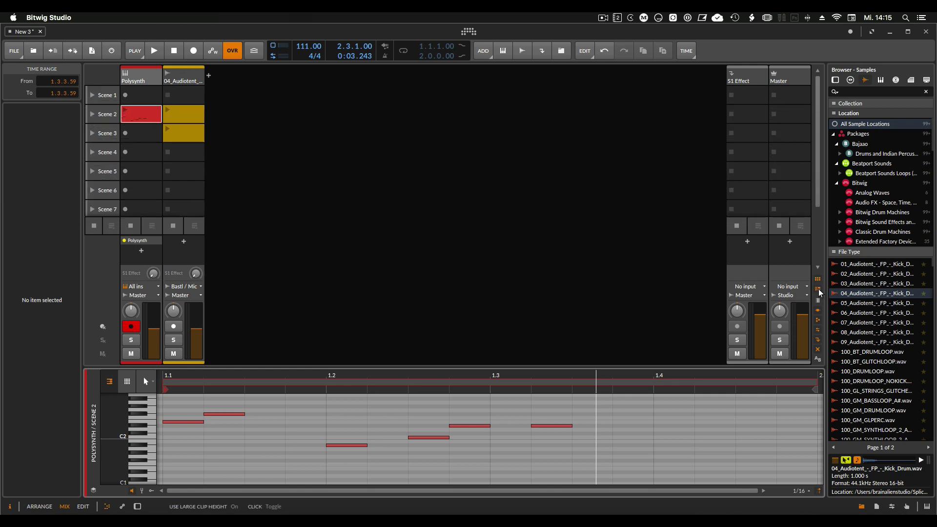
click(142, 115)
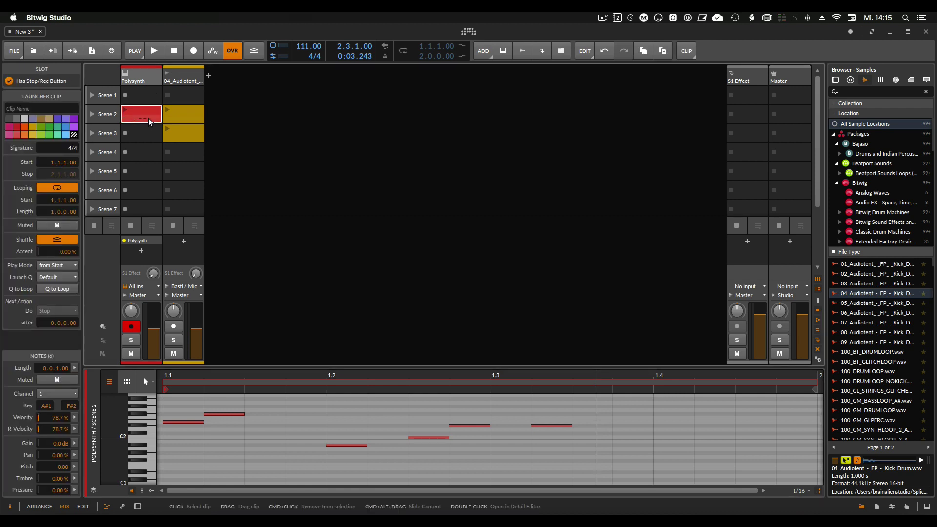
click(180, 80)
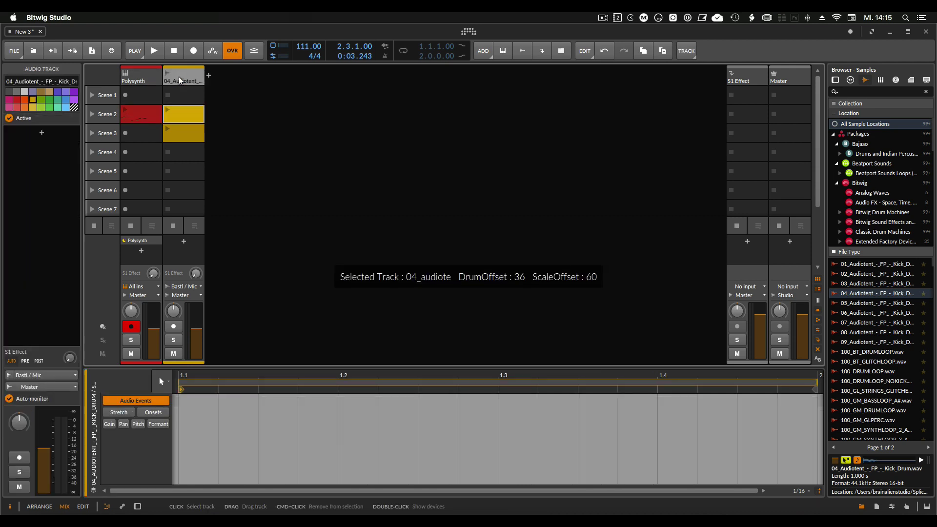
click(144, 80)
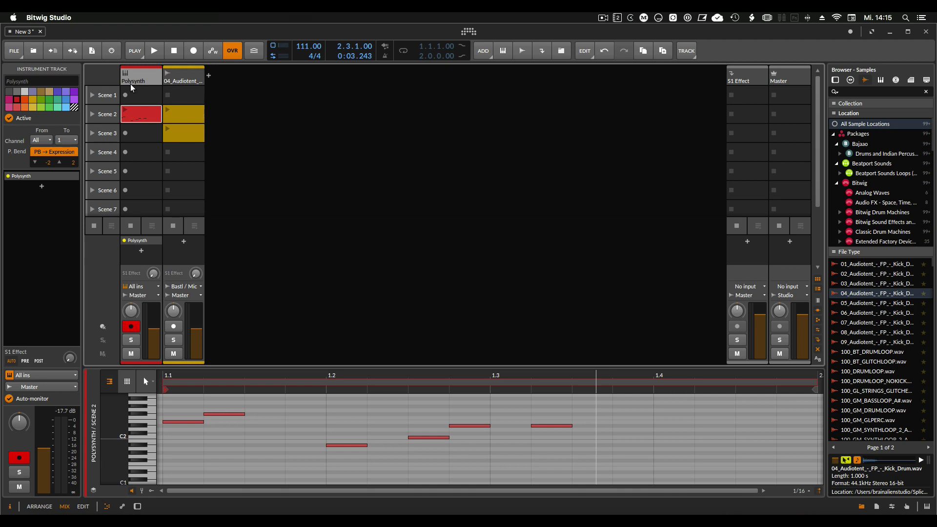
- Select several scenes to view their properties, and launch Scene 1 followed by Scene 2
click(101, 99)
click(104, 132)
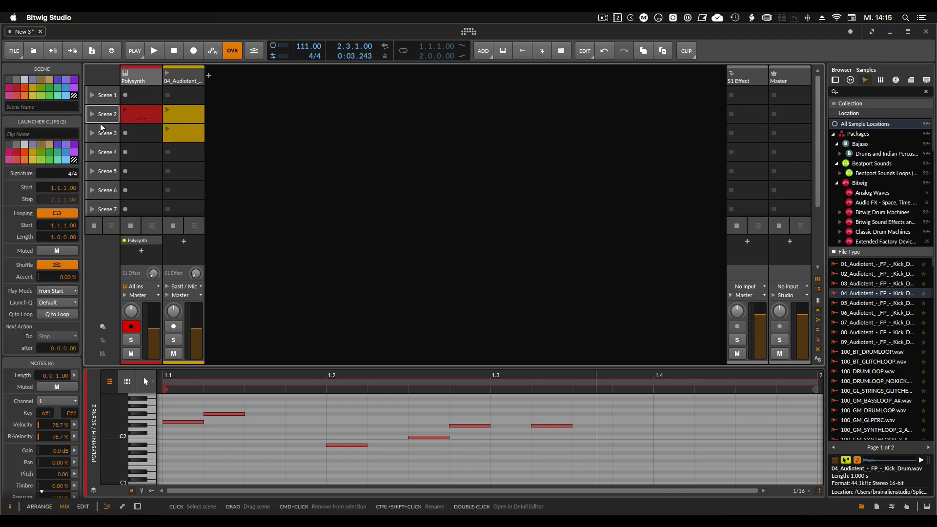
click(104, 156)
click(92, 100)
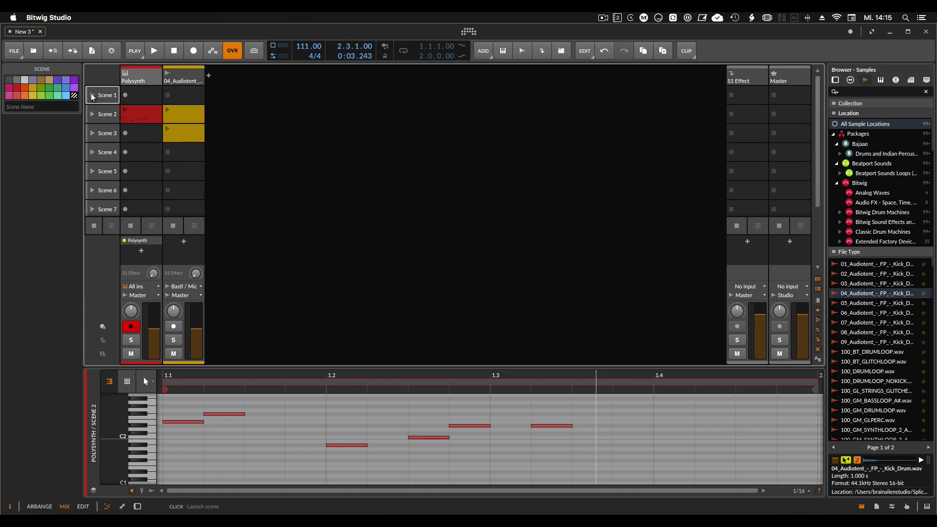
click(93, 95)
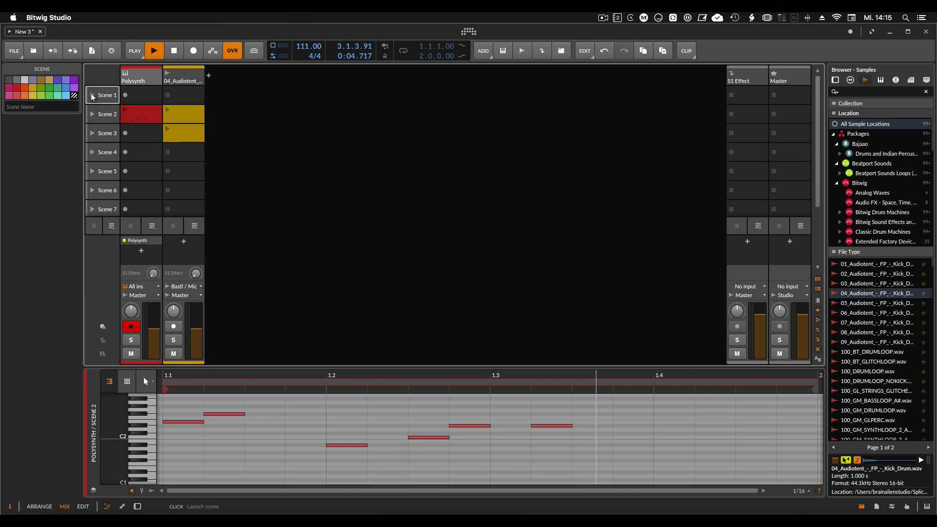
click(92, 114)
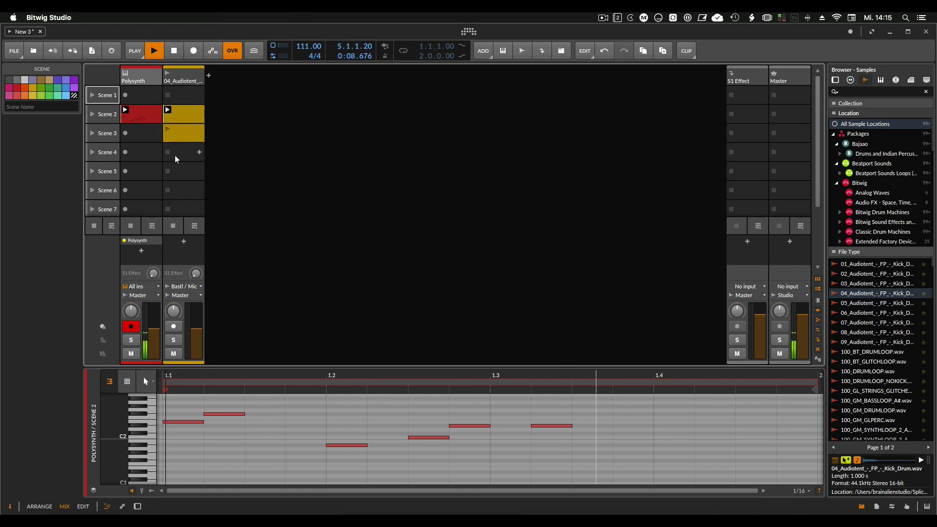
- Stop all launcher clips, select the kick drum and Polysynth clips in Scene 2 in turn, and stop the transport
click(95, 226)
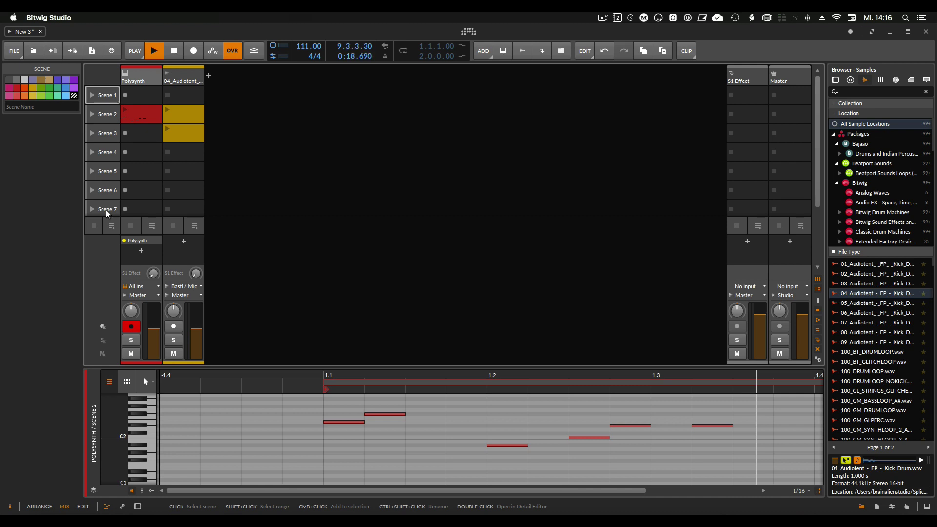
click(177, 115)
click(141, 116)
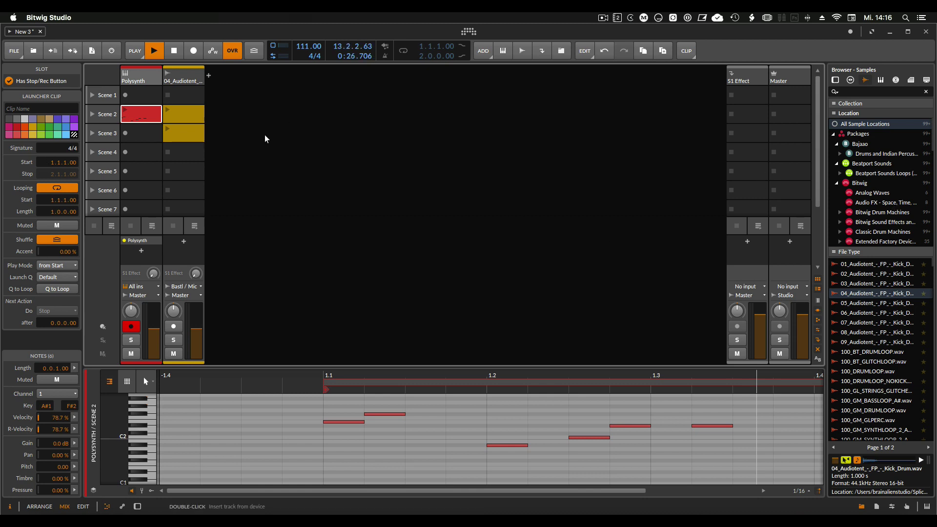
click(175, 52)
- Alternate between the arrange and mix views, finishing in the arrange view
key(alt+1)
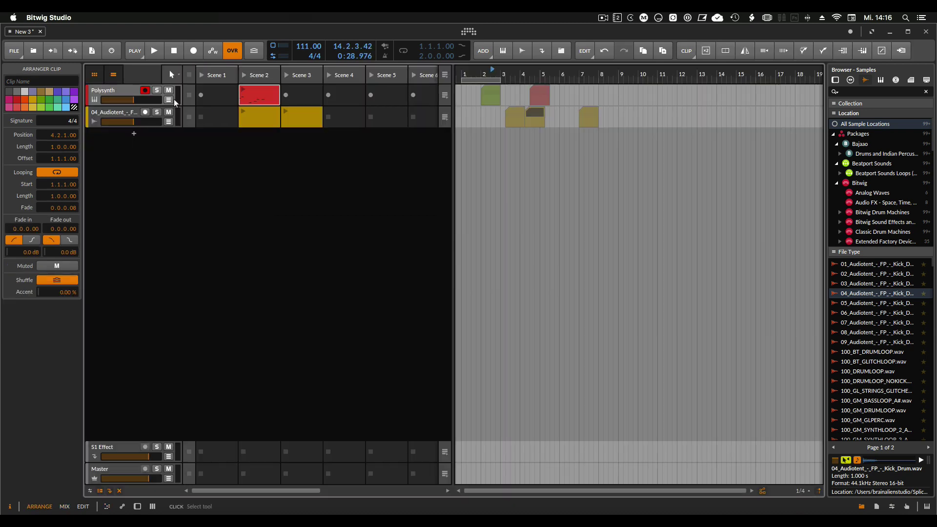
key(alt+2)
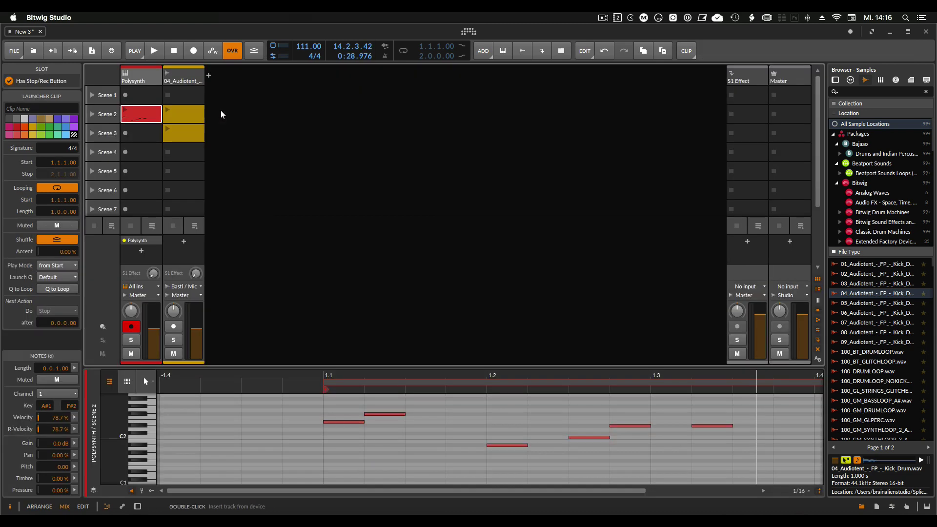
key(alt+1)
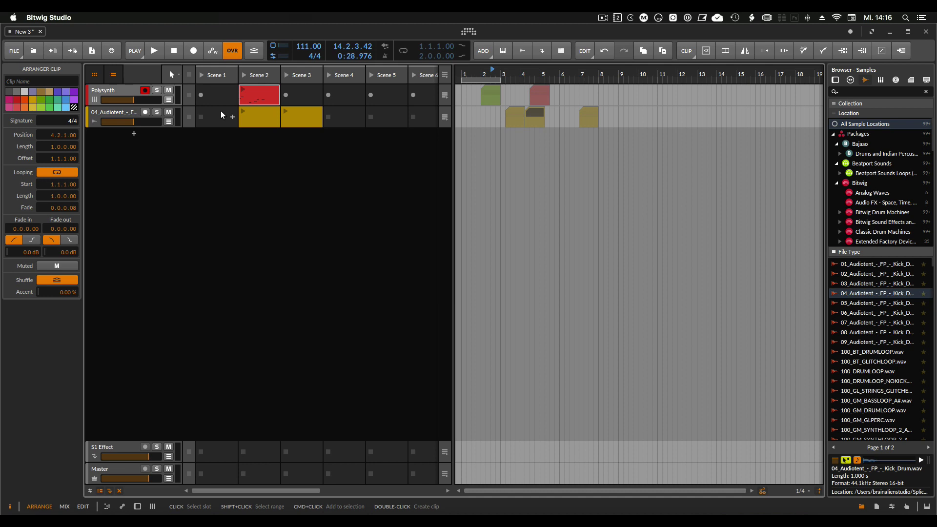
- Delete all Polysynth and kick drum clips from the arranger timeline
drag(466, 87, 599, 135)
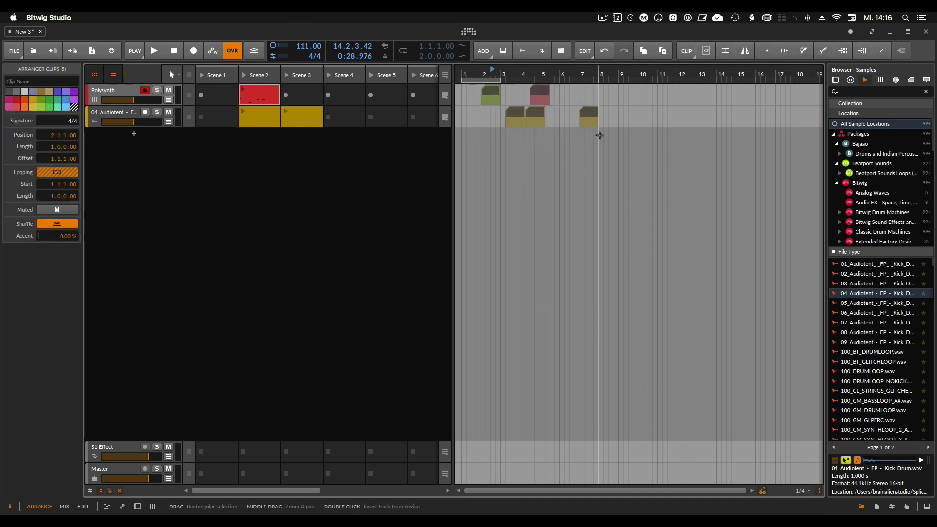
key(Delete)
click(338, 164)
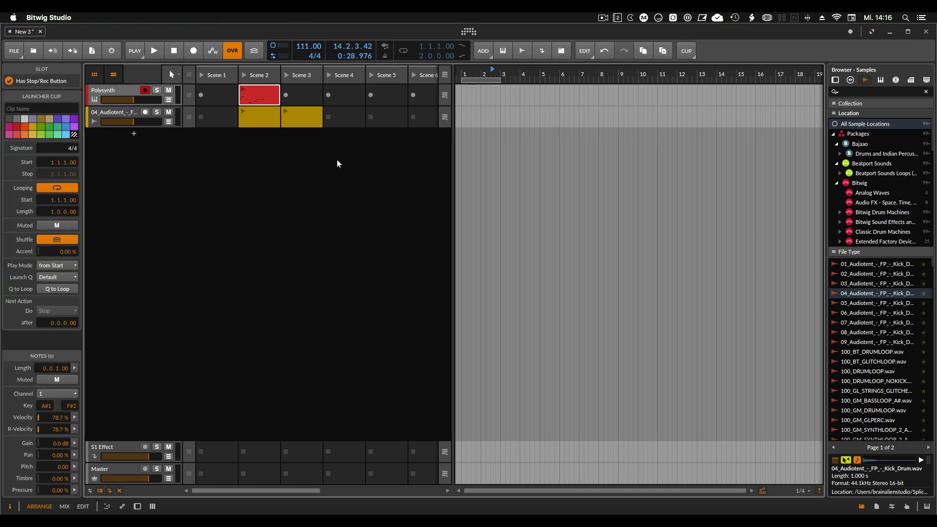
key(l)
key(l)
- Open the dashboard's user section and look through the Quick Start template and demo projects
click(450, 29)
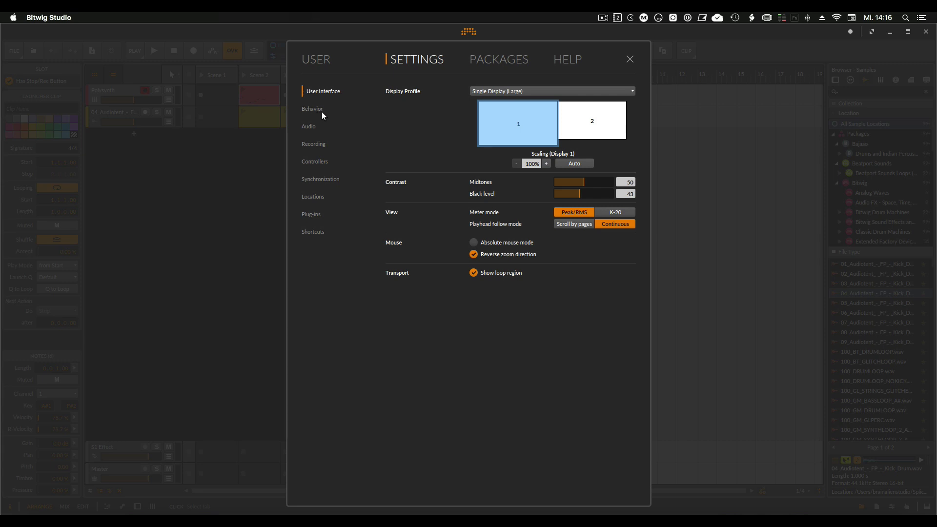
click(321, 62)
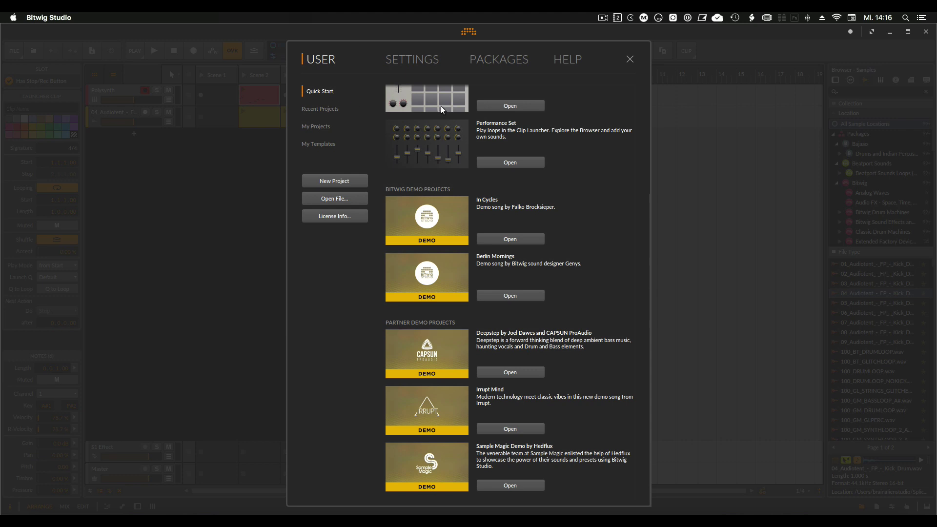
scroll(439, 89, up, 5)
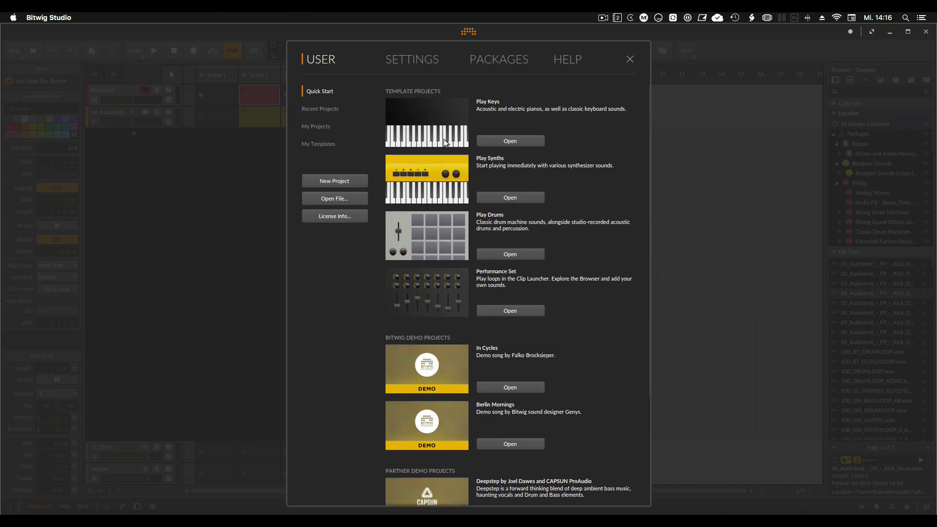
scroll(438, 313, down, 4)
scroll(438, 313, up, 4)
- Compare the Recent Projects and My Projects lists in the dashboard and look further down My Projects
click(327, 110)
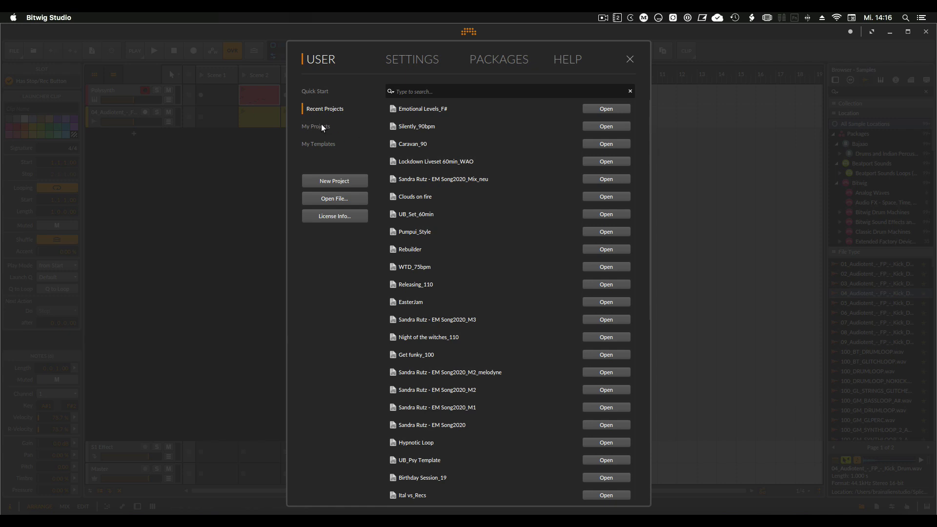
click(320, 126)
click(327, 111)
click(322, 126)
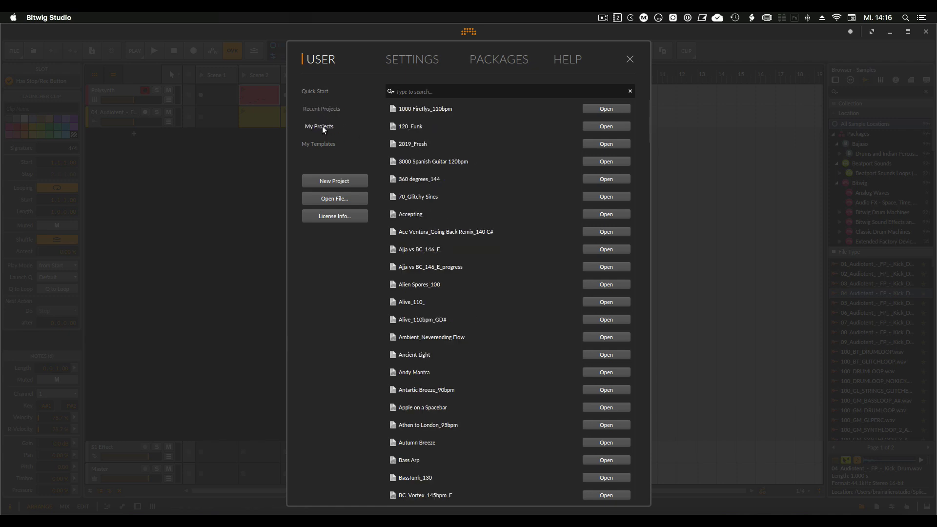
click(328, 107)
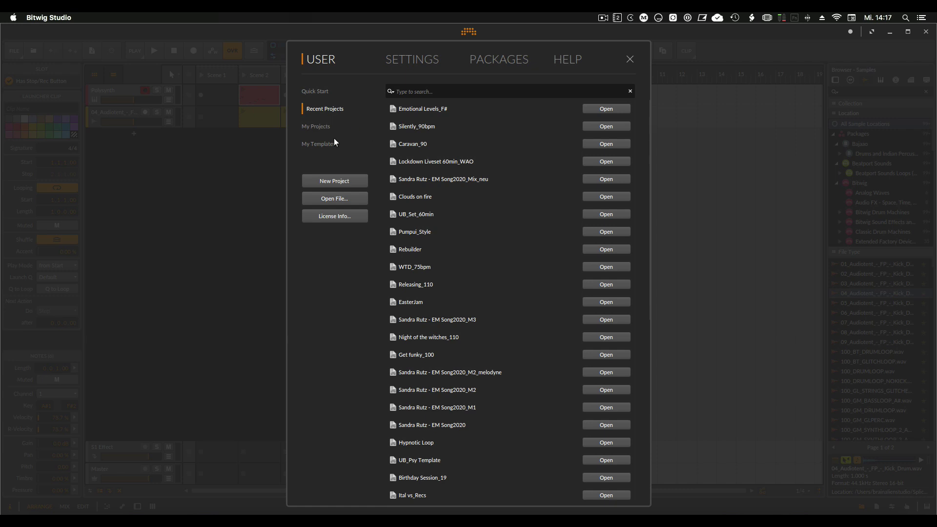
click(325, 128)
scroll(435, 272, down, 20)
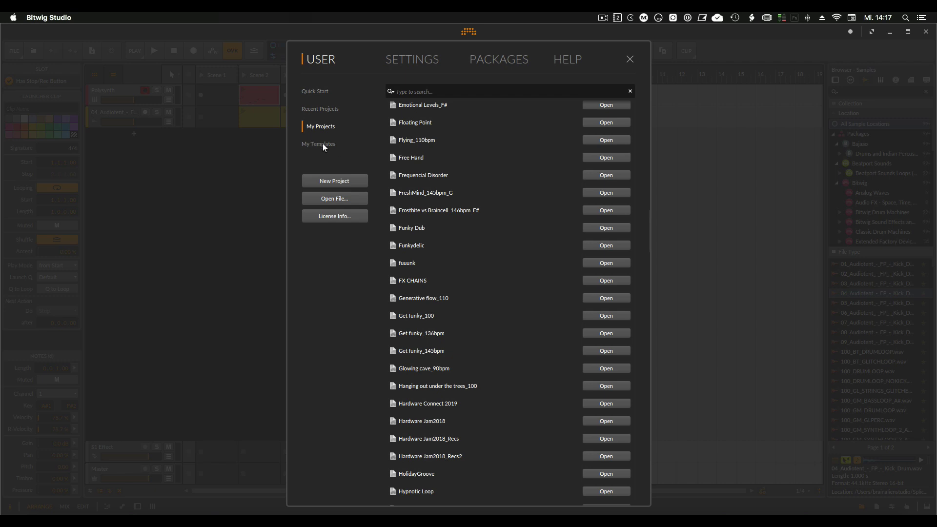
- Look through the My Templates list and return to the Quick Start projects
click(327, 144)
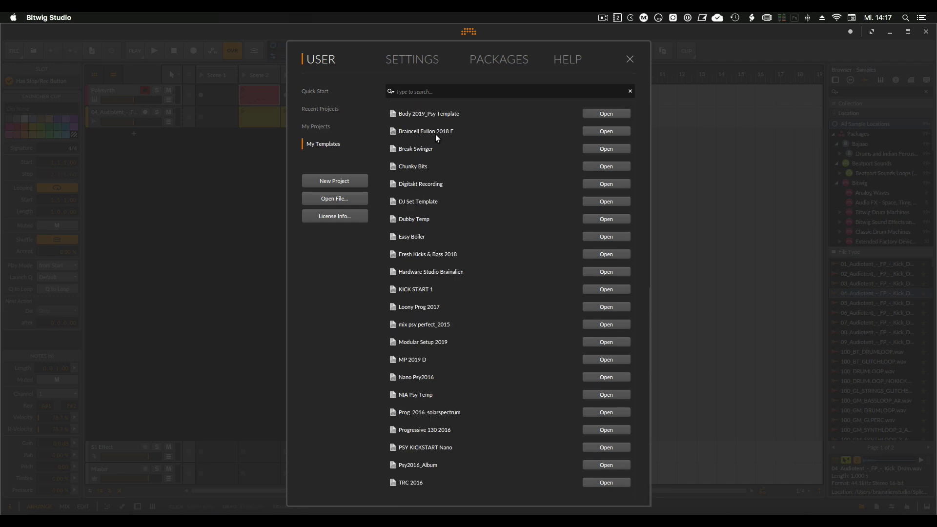
scroll(430, 195, up, 5)
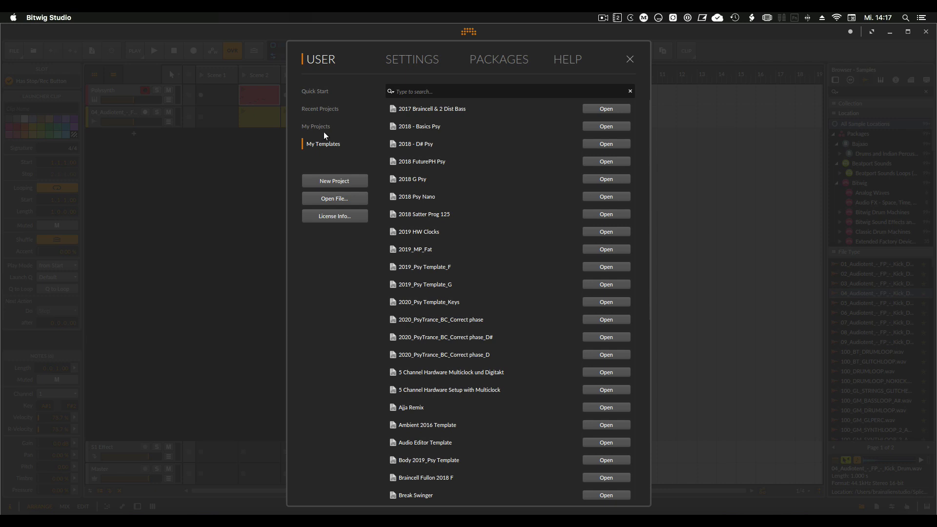
click(320, 92)
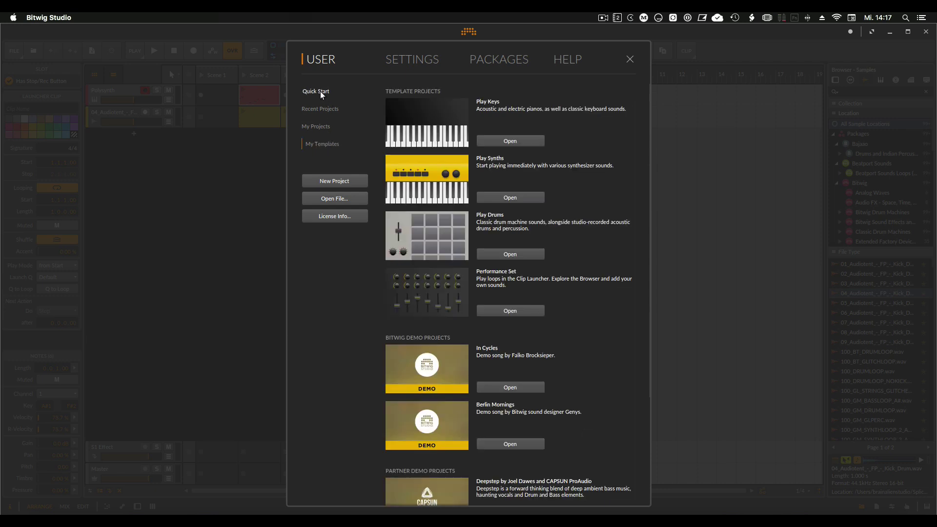
- View the user interface settings and the available display profiles without changing the profile
click(418, 60)
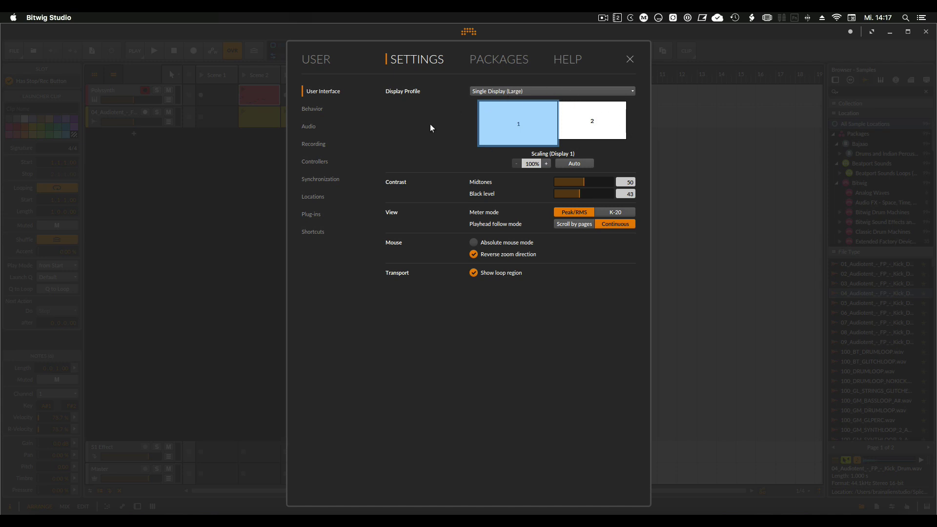
click(536, 94)
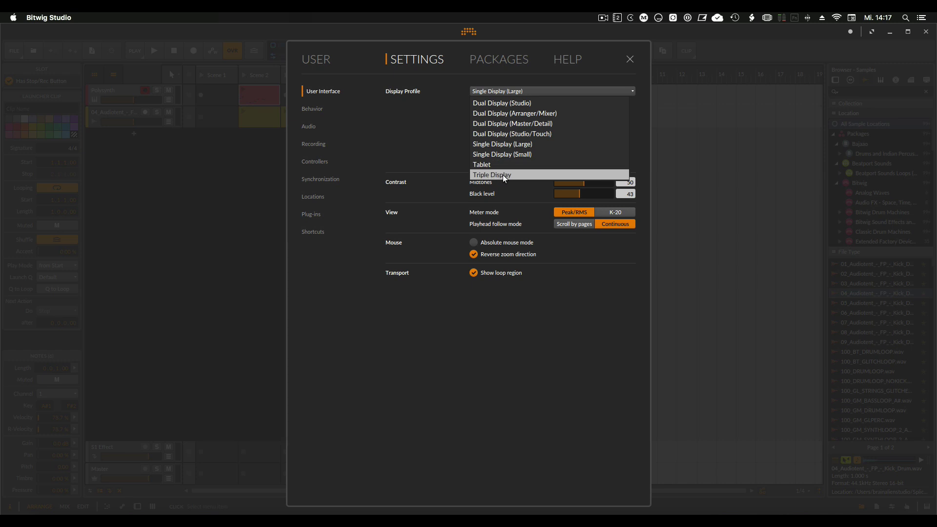
click(442, 120)
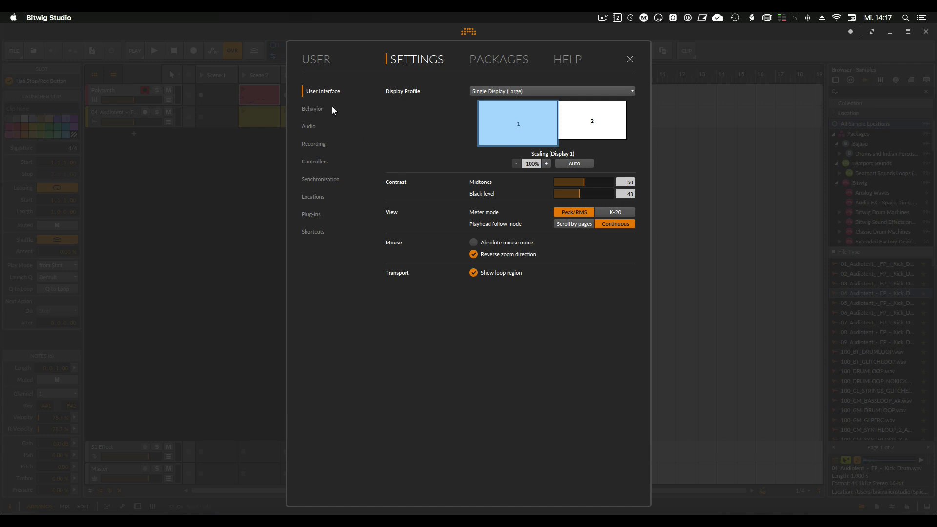
- In the Behavior settings, try enabling a template for new projects and opening the template chooser
click(309, 109)
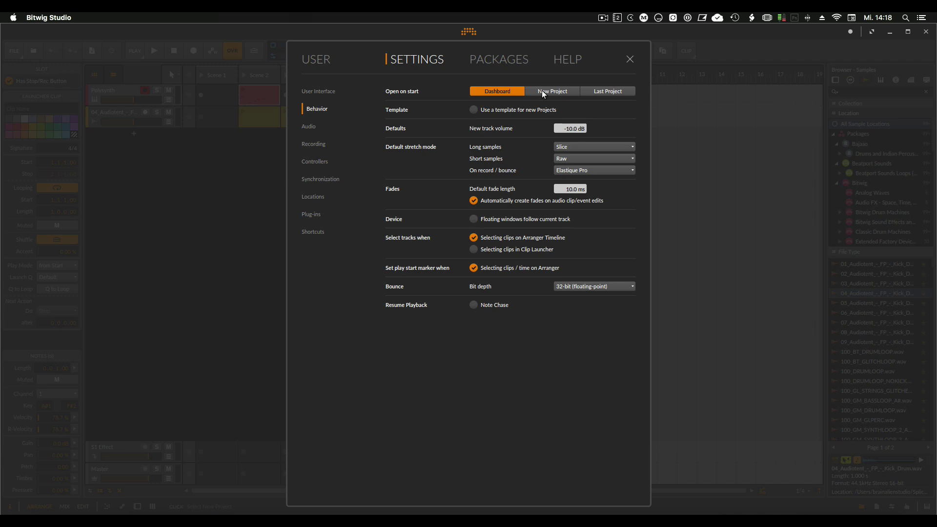
click(475, 110)
click(630, 121)
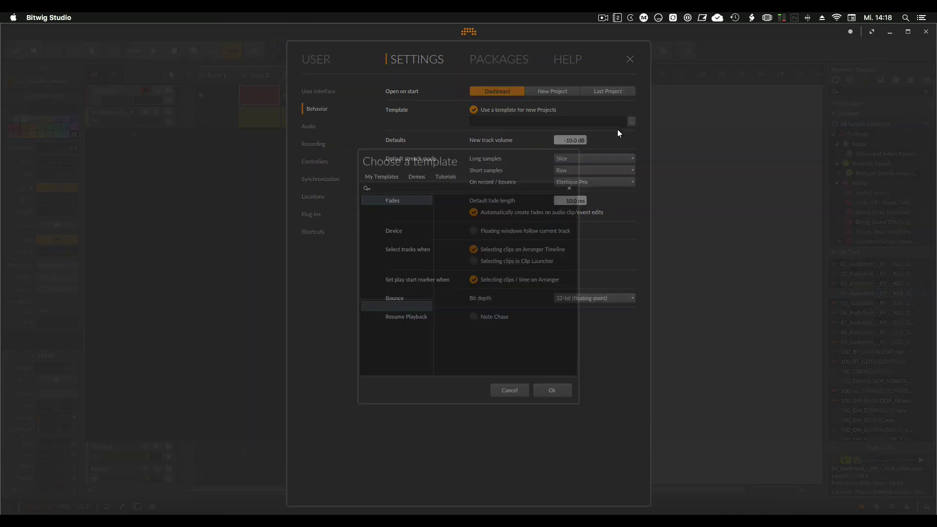
click(507, 390)
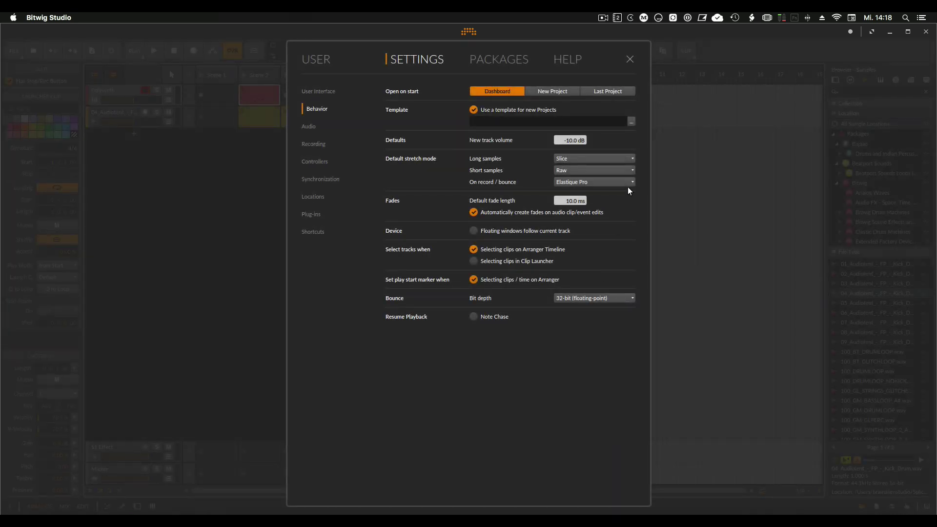
click(473, 111)
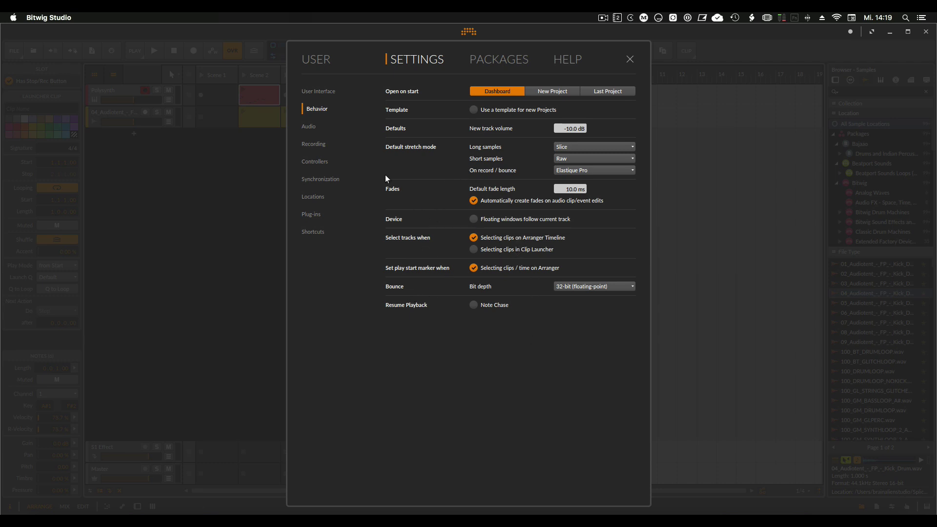
- Review the audio, recording and controller settings, including the complete list of configured controllers
click(310, 125)
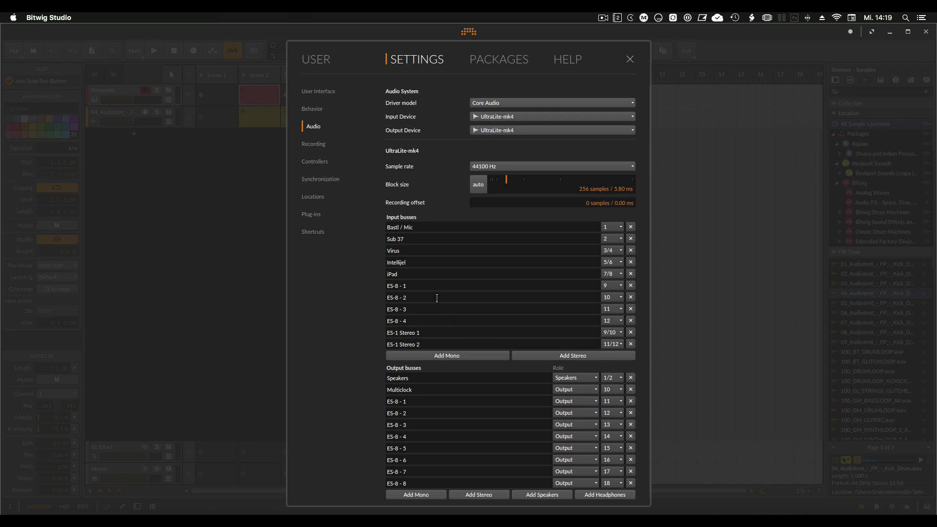
click(320, 146)
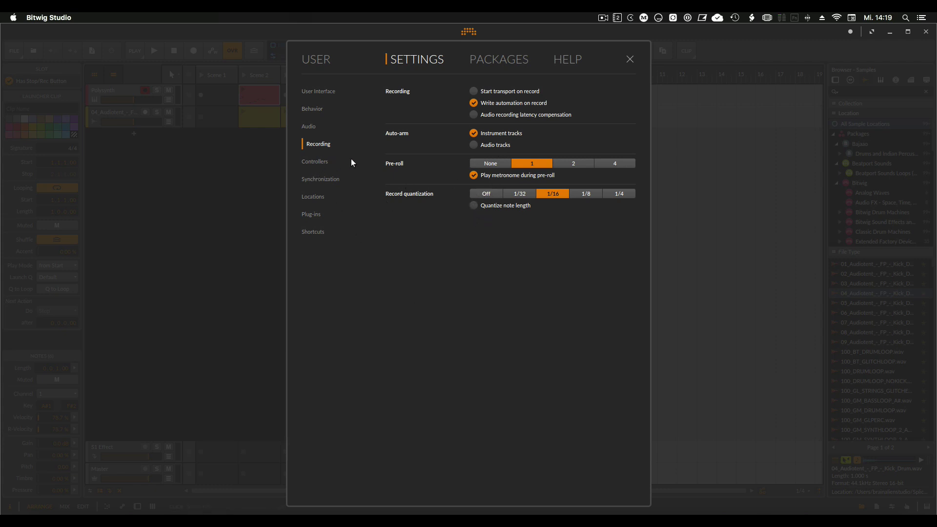
click(315, 162)
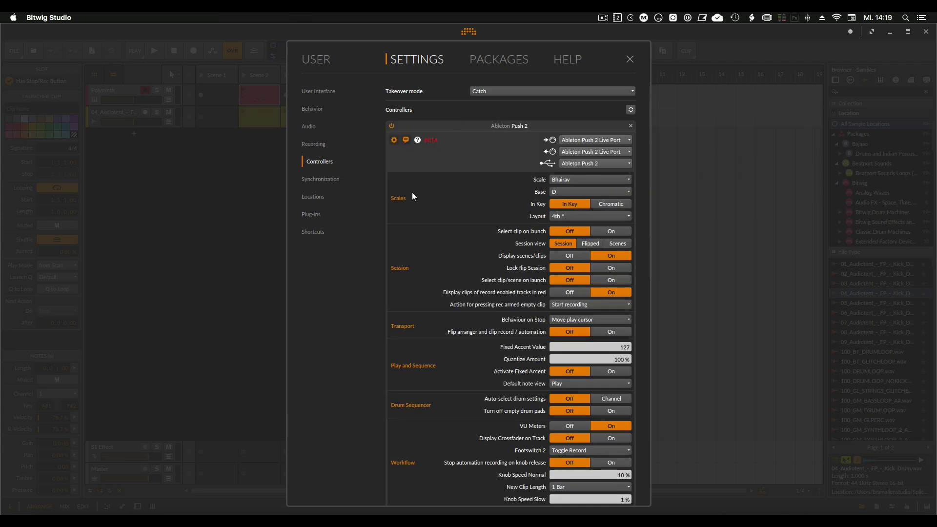
scroll(446, 284, down, 15)
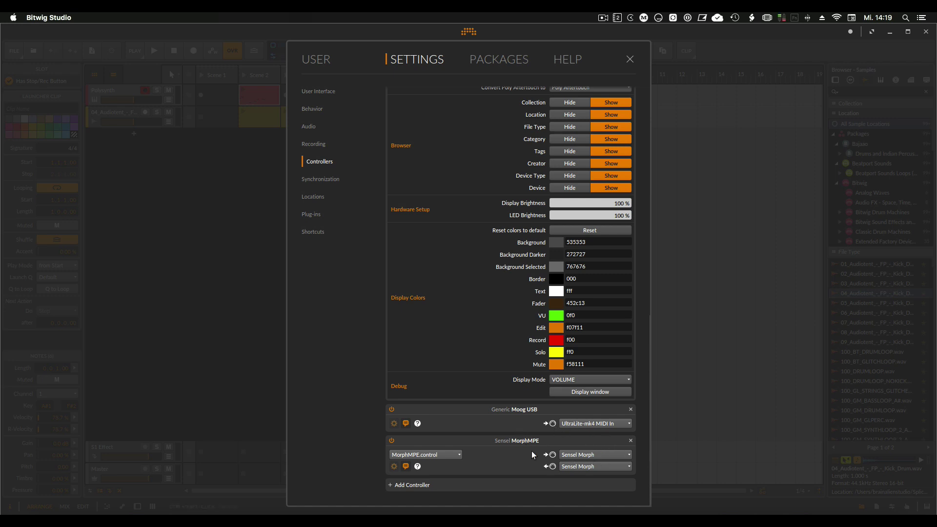
scroll(390, 370, up, 15)
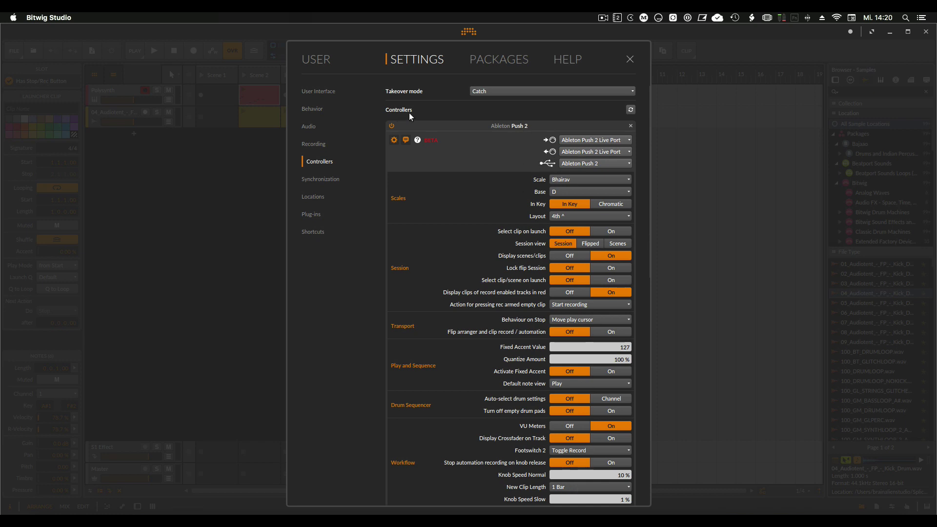
- In the Synchronization settings, try MIDI Clock and Ableton Link as the transport sync method and restore it to Off
click(329, 180)
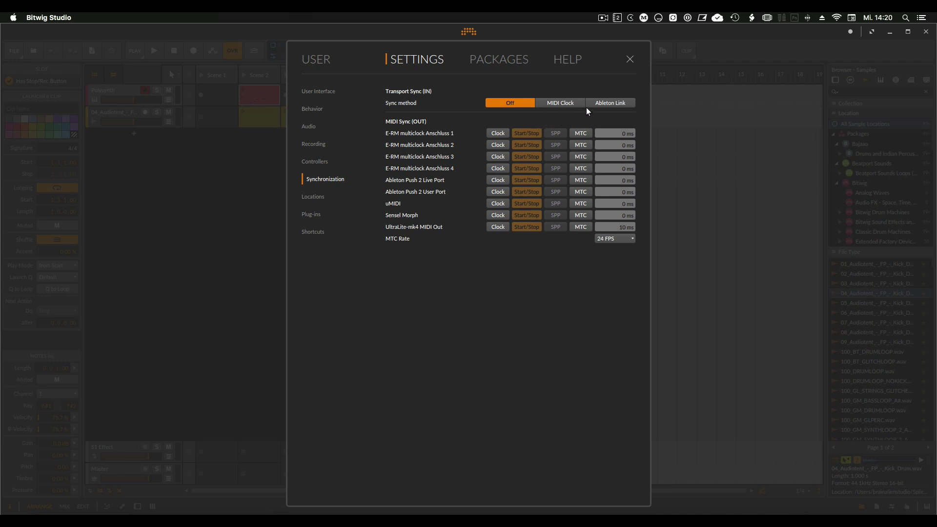
click(560, 103)
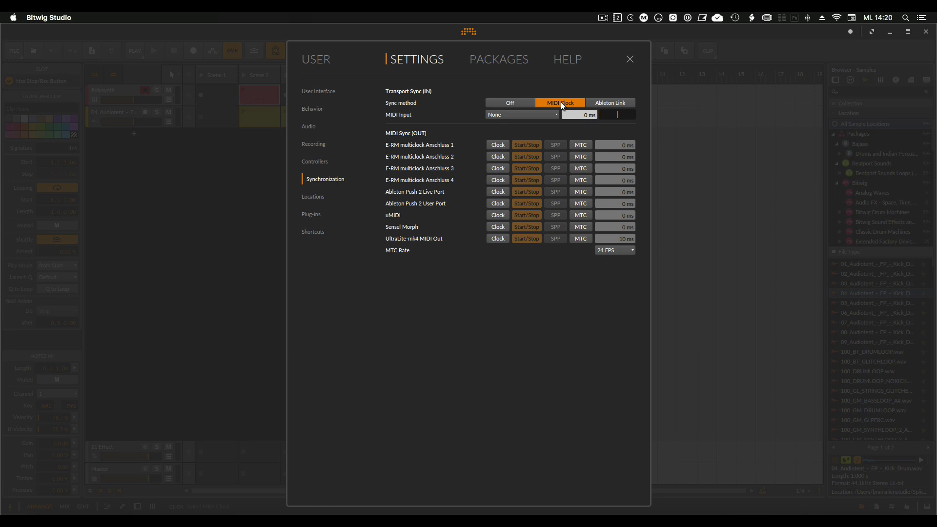
click(608, 100)
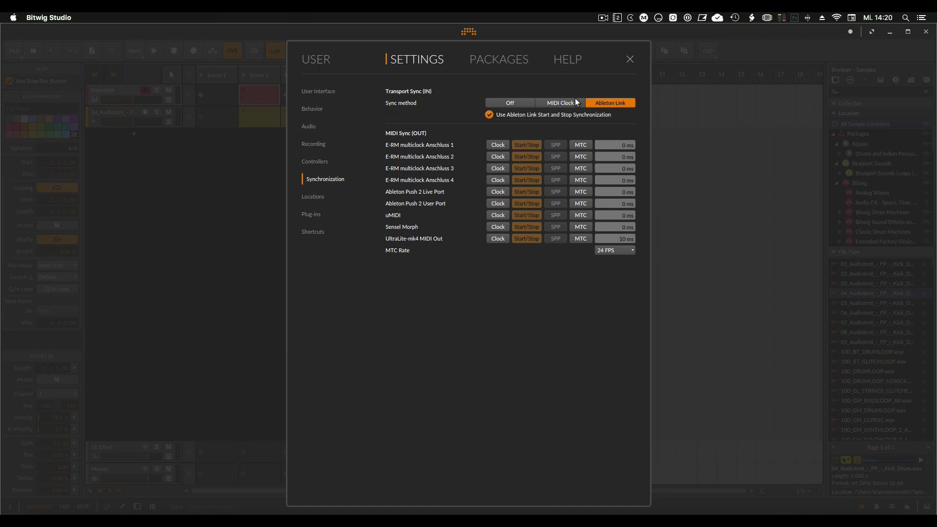
click(508, 102)
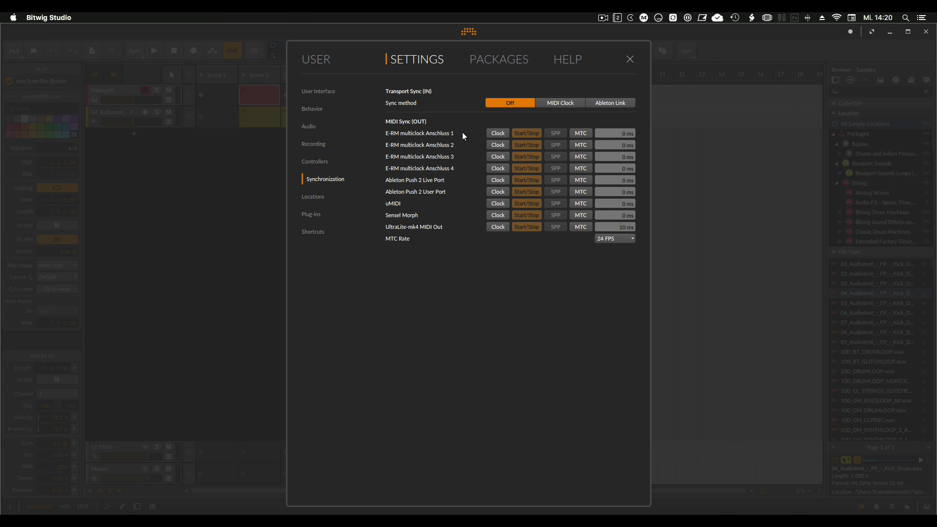
- Review the file and plug-in location settings and the plug-in hosting options
click(321, 197)
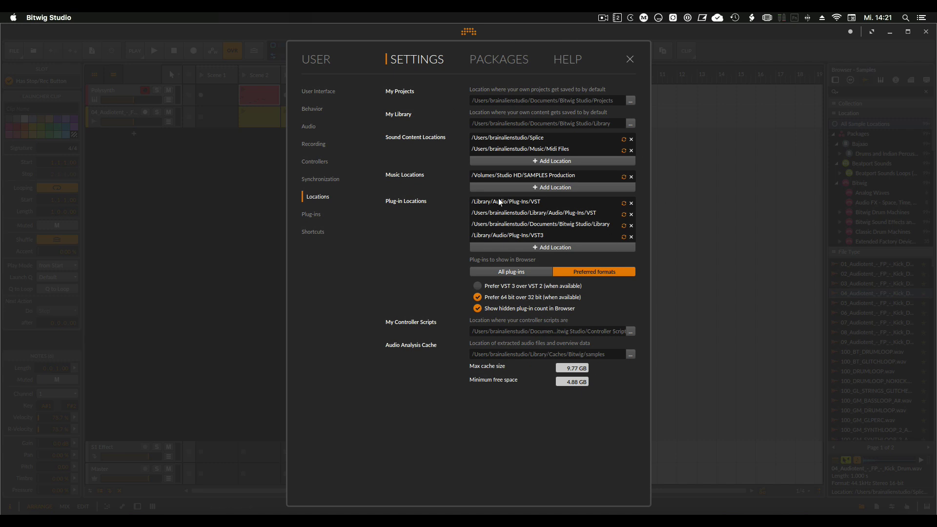
click(313, 214)
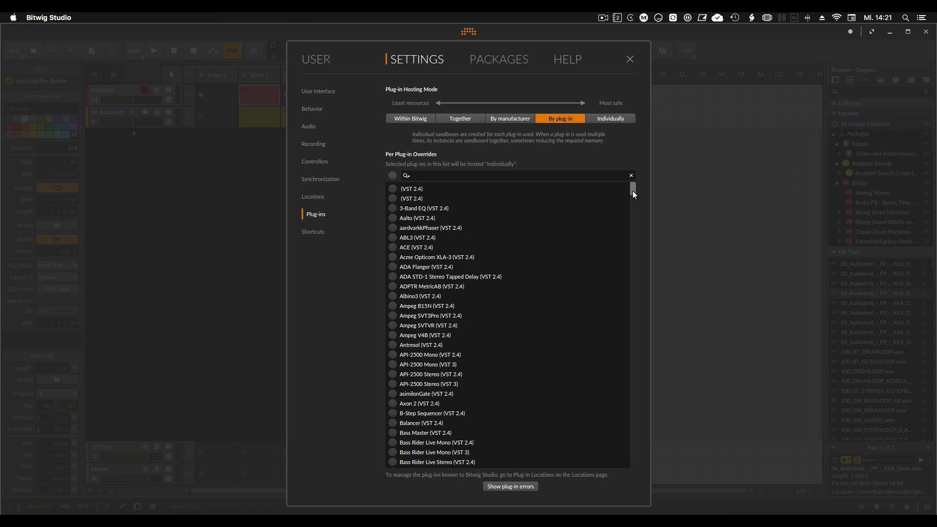
- In the plug-in hosting settings, try the By manufacturer and Together modes and restore the mode to By plug-in
drag(632, 191, 613, 139)
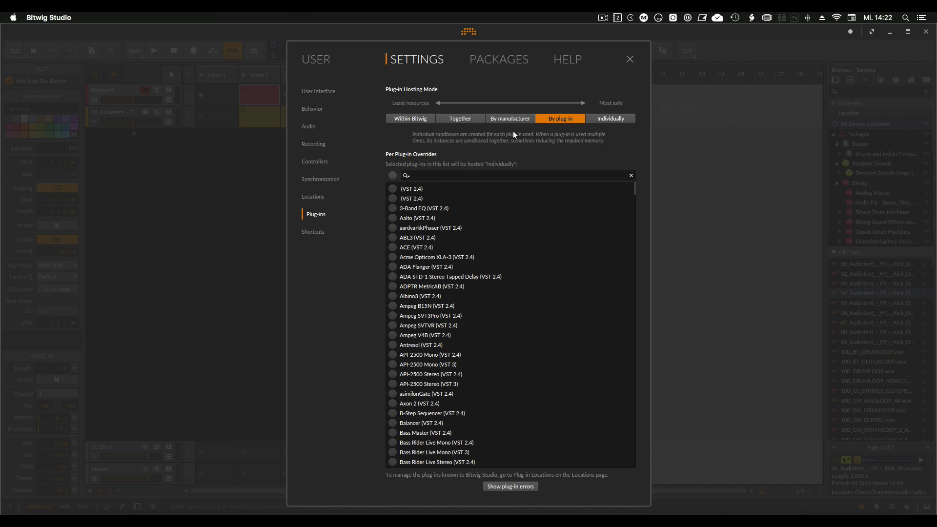
click(504, 120)
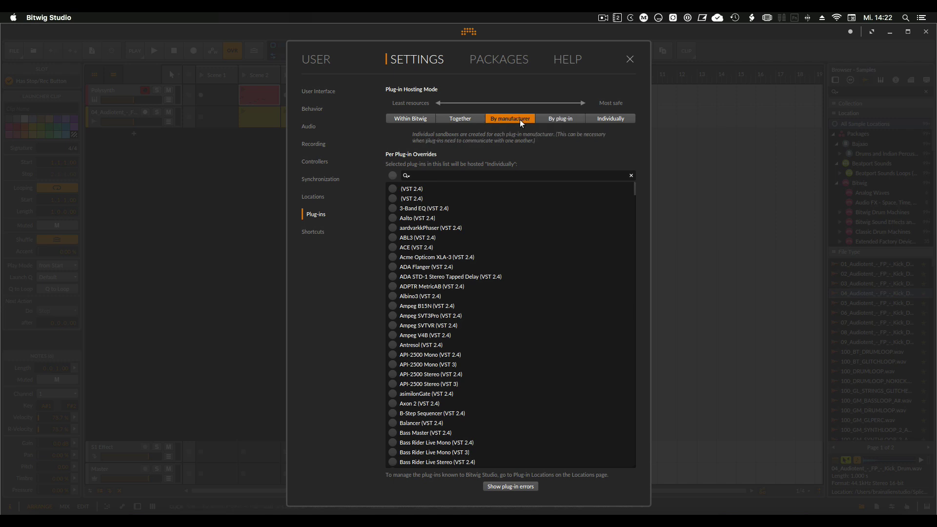
click(560, 121)
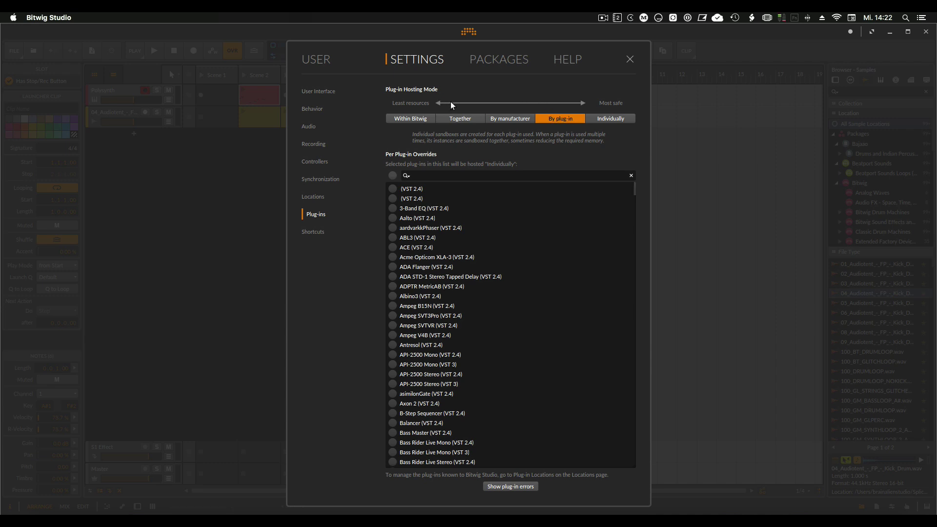
click(471, 118)
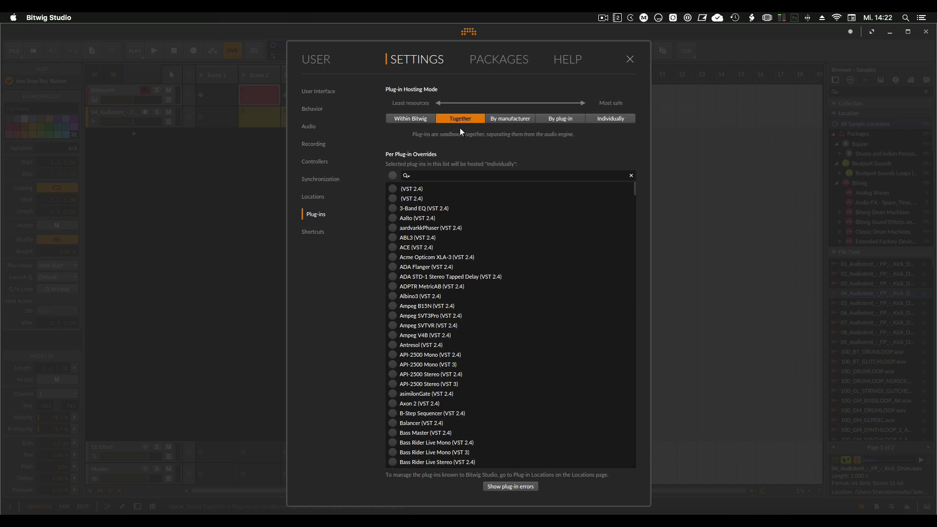
click(493, 119)
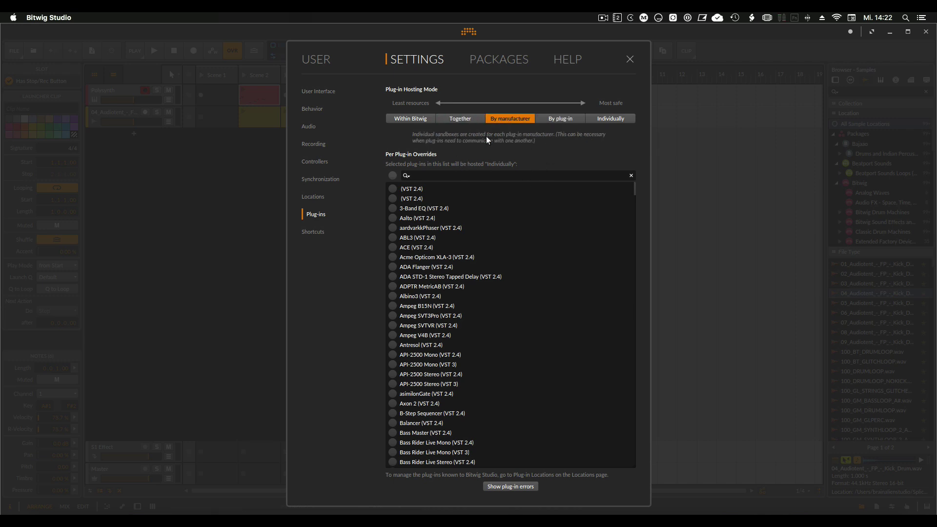
click(556, 118)
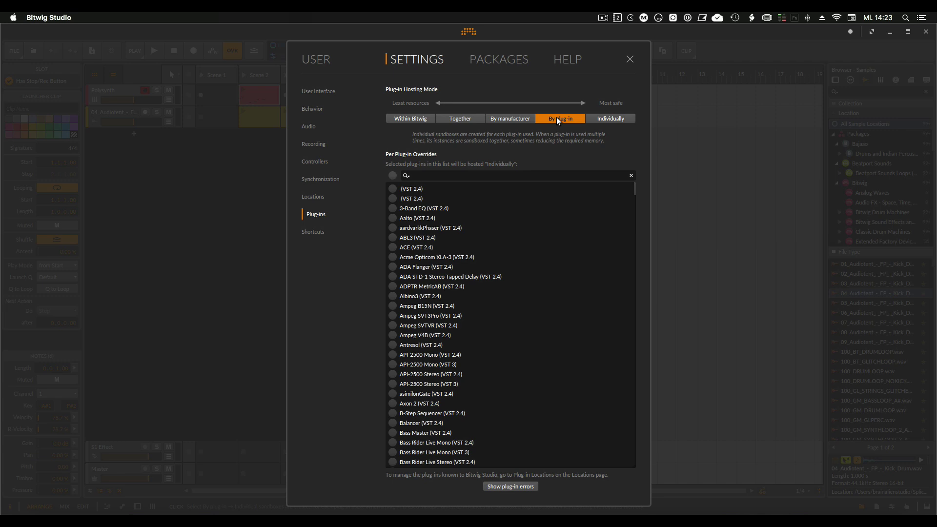
- Review the keyboard shortcut settings, including the action list and the available keyboard mapping sets
click(322, 235)
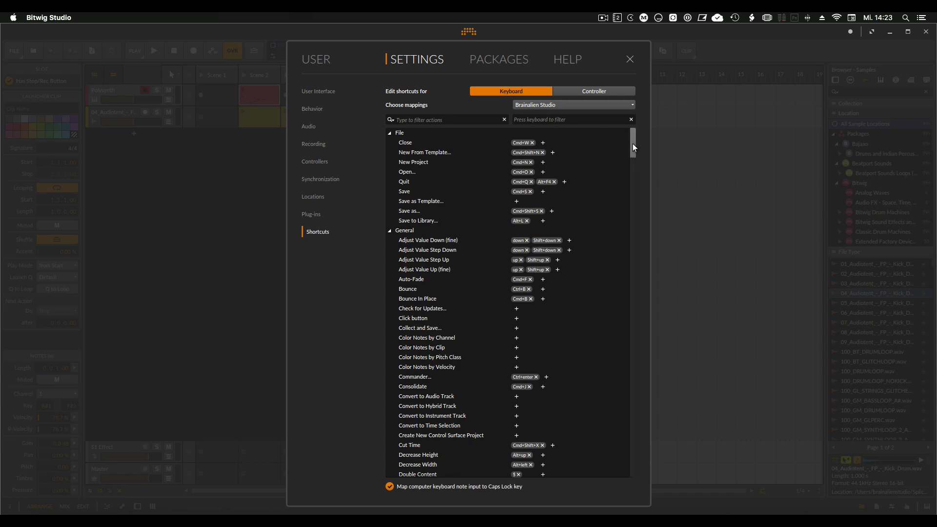
drag(633, 142, 642, 115)
click(578, 105)
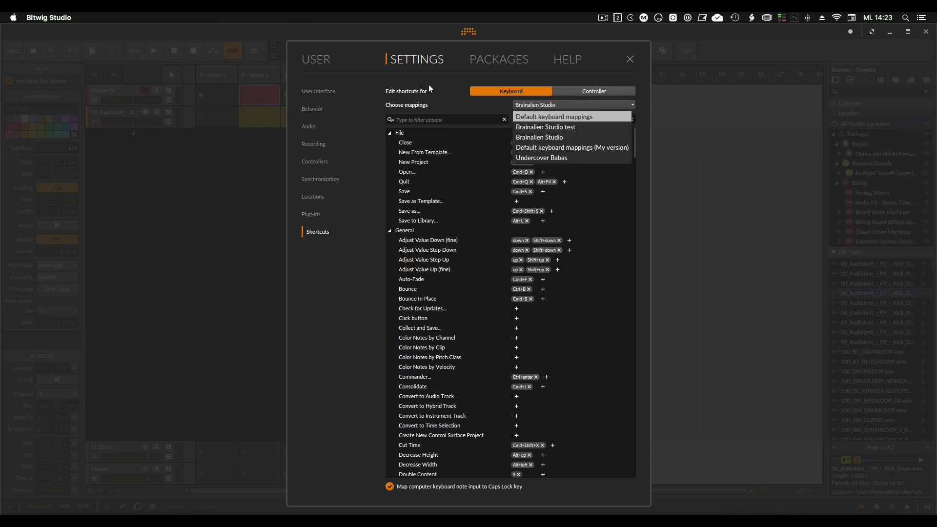
click(441, 85)
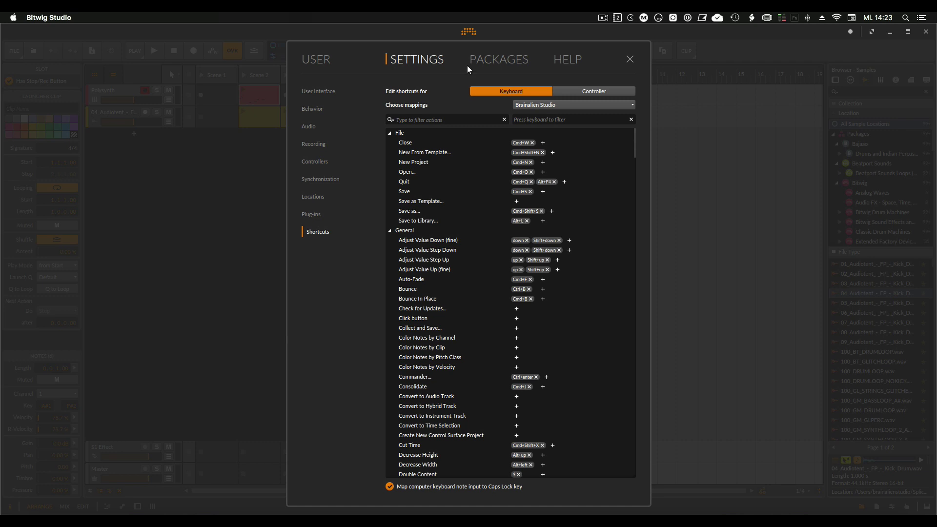
- Review the sound package collections, including the contents of the Essentials Collection and Extended Collection
click(493, 58)
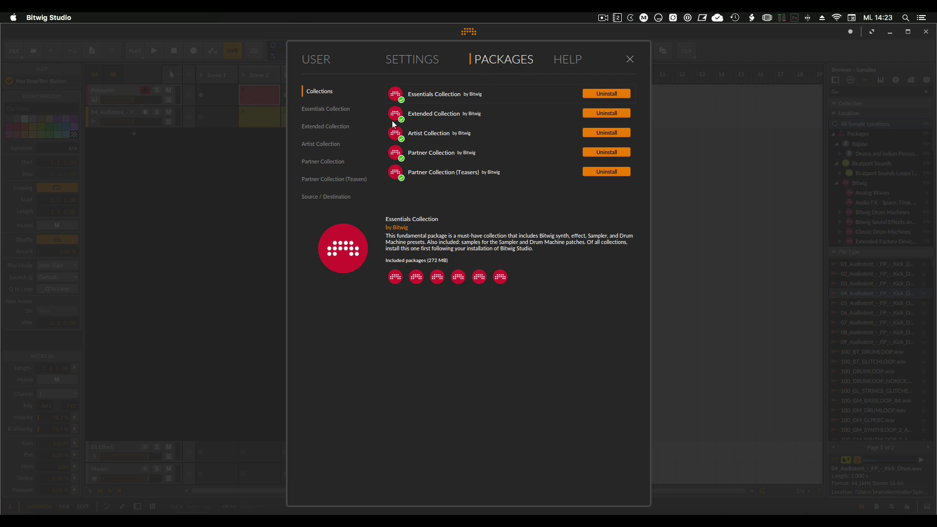
click(338, 109)
click(337, 124)
click(339, 91)
- View the documentation guides in the dashboard's Help section and close the dashboard to return to the project
click(567, 59)
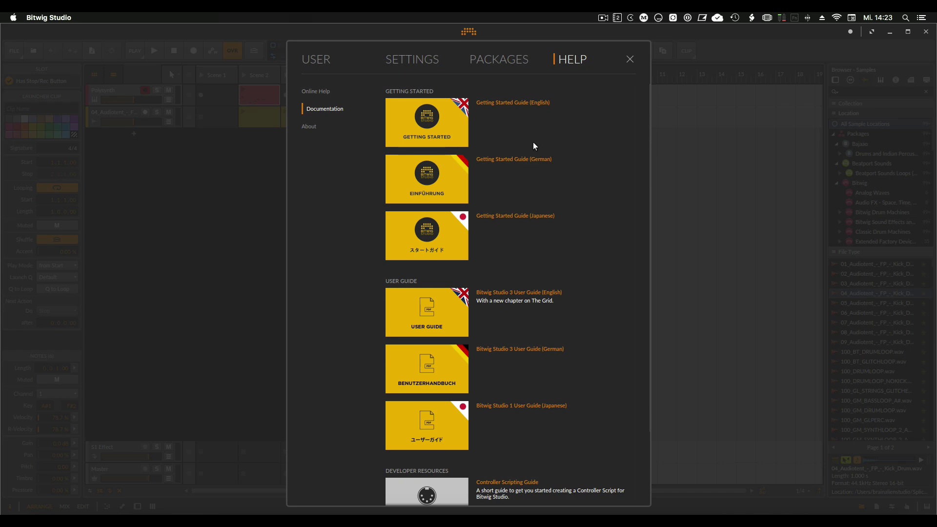
click(630, 59)
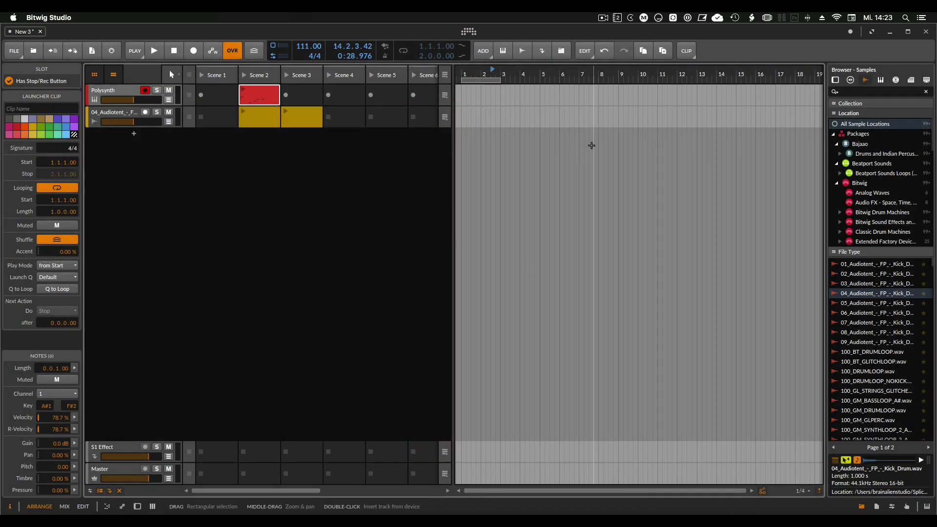